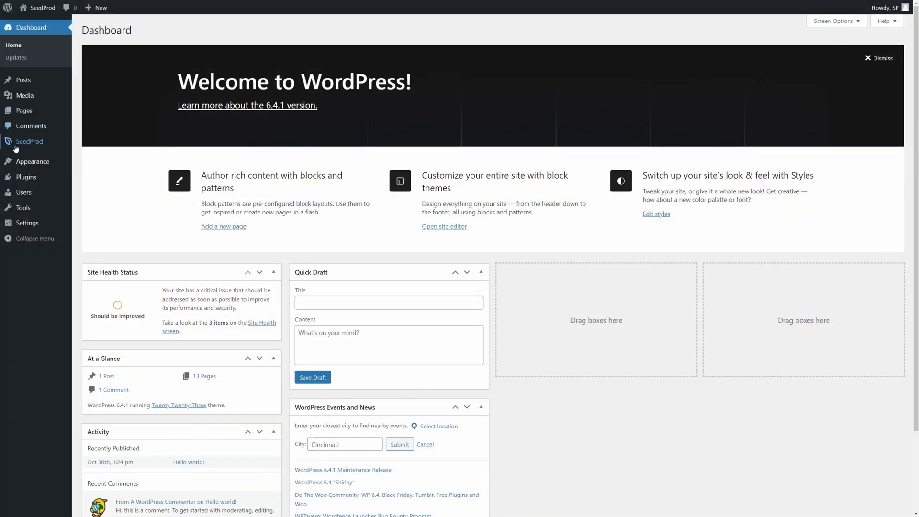
# Bring up the SeedProd flyout submenu in the WordPress admin sidebar
pyautogui.moveTo(54, 143)
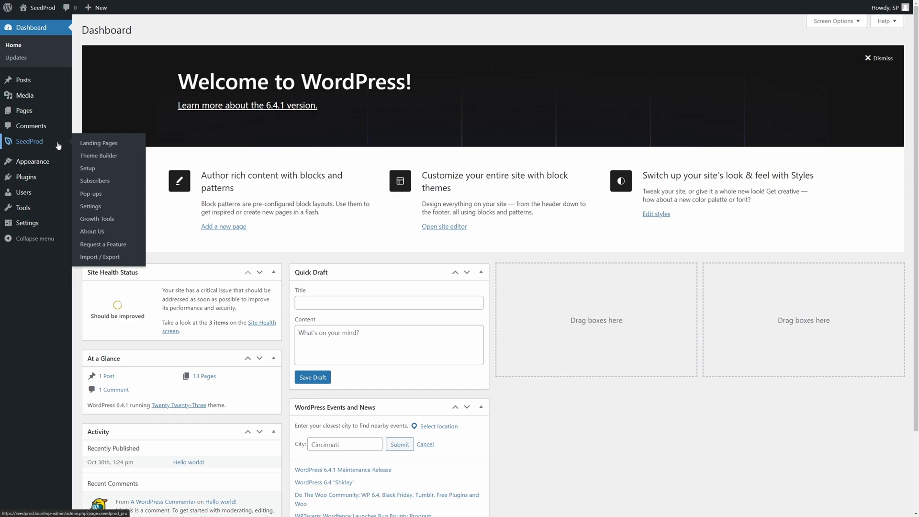
# Import the Givingwings Fundraising Charity Theme kit from Theme Template Kits, sorted Newest to Oldest
pyautogui.click(105, 158)
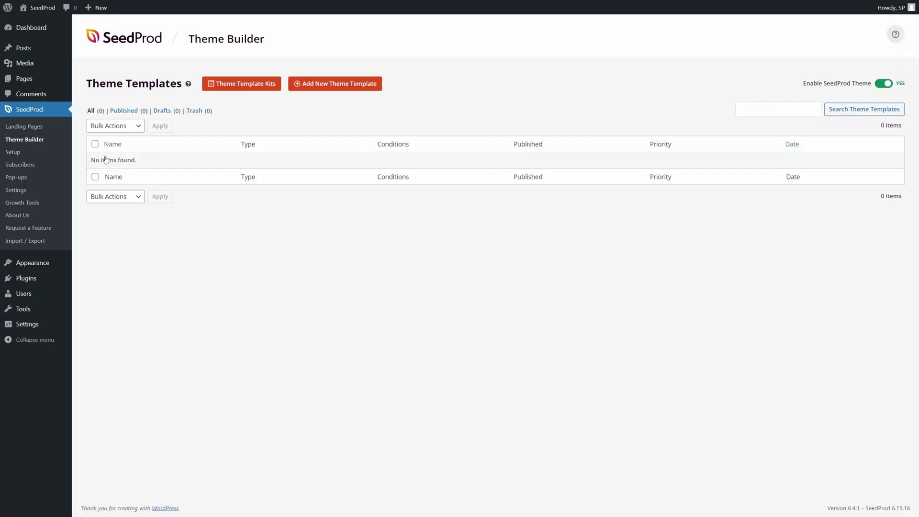
pyautogui.click(244, 89)
pyautogui.click(282, 114)
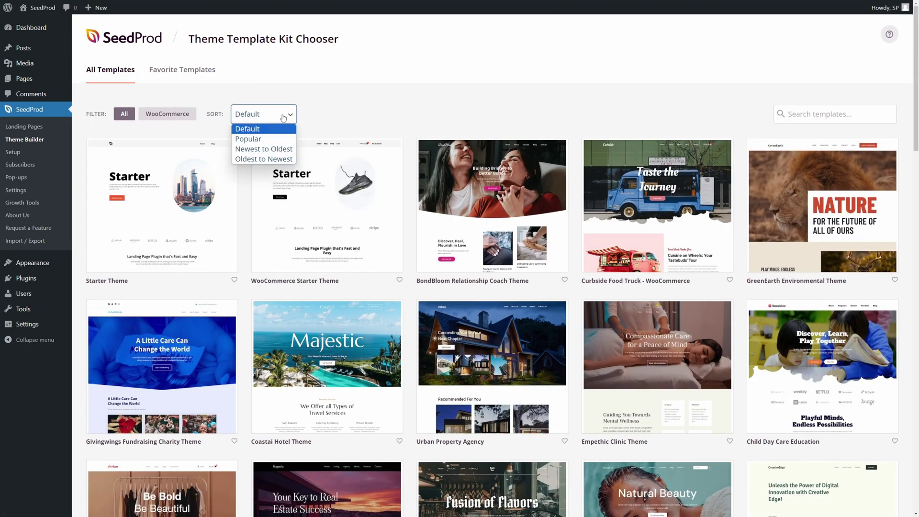
pyautogui.click(266, 149)
pyautogui.moveTo(474, 242)
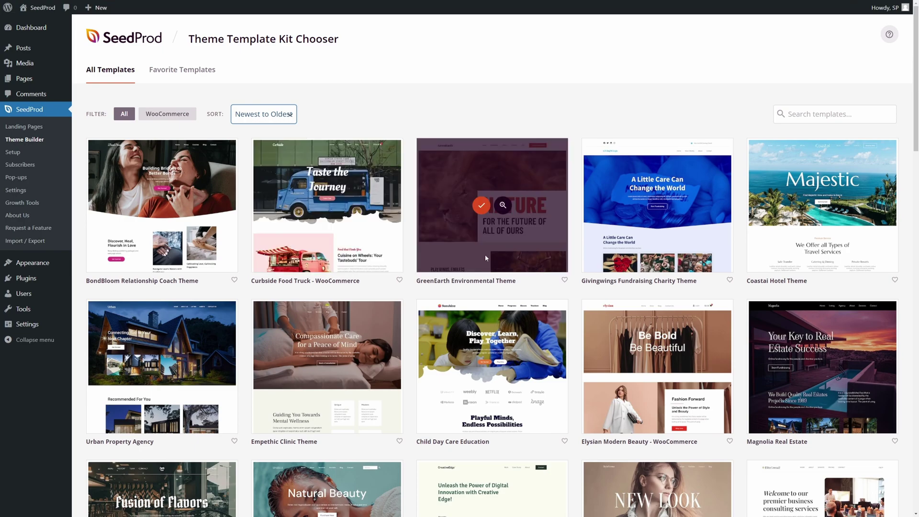
pyautogui.click(647, 206)
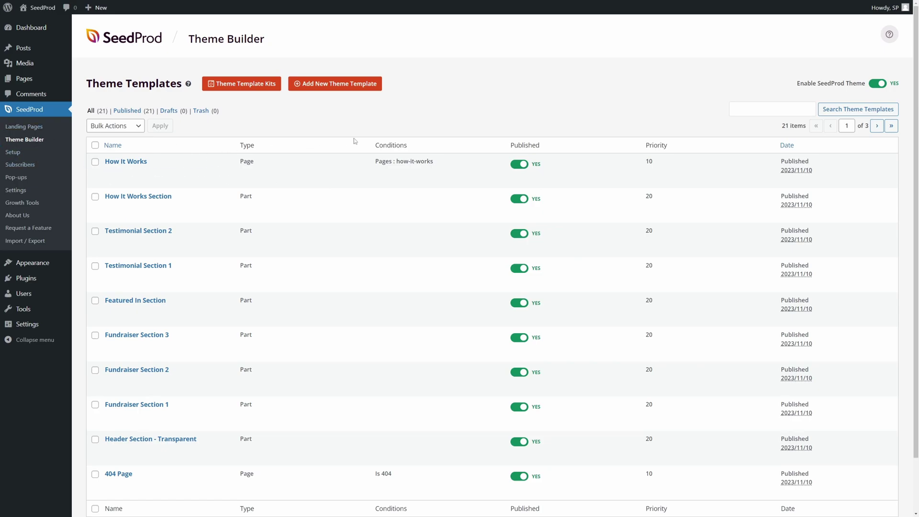
# Toggle Enable SeedProd Theme off and on, leaving it enabled
pyautogui.click(874, 85)
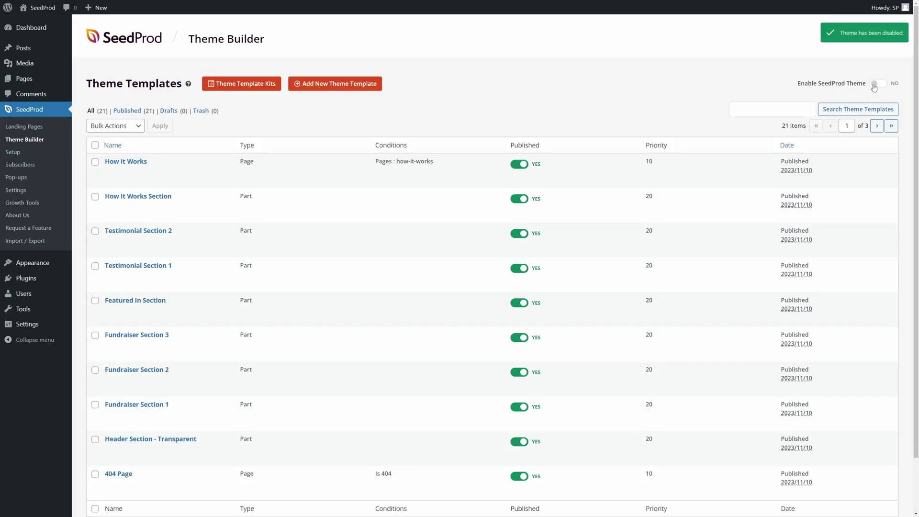
pyautogui.click(875, 85)
pyautogui.click(877, 84)
pyautogui.click(880, 83)
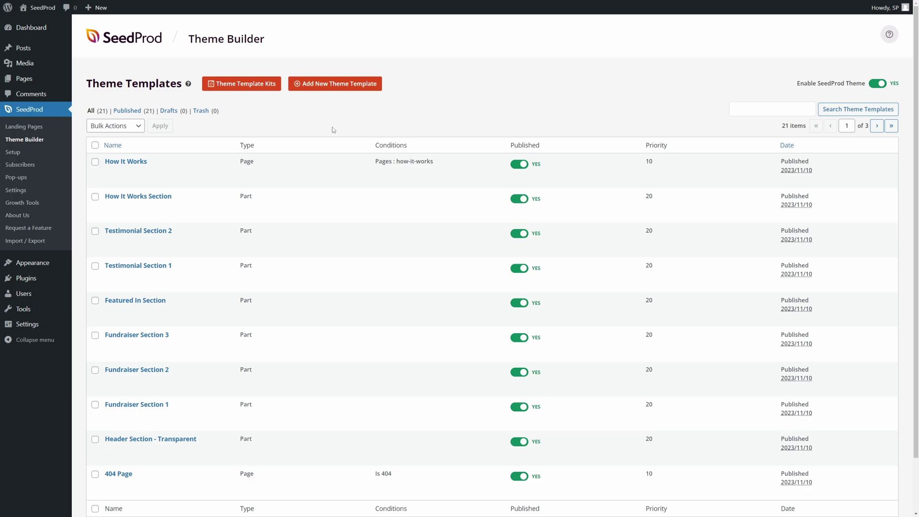
# Visit the live GivingWings site from the admin bar and scroll through it
pyautogui.click(38, 7)
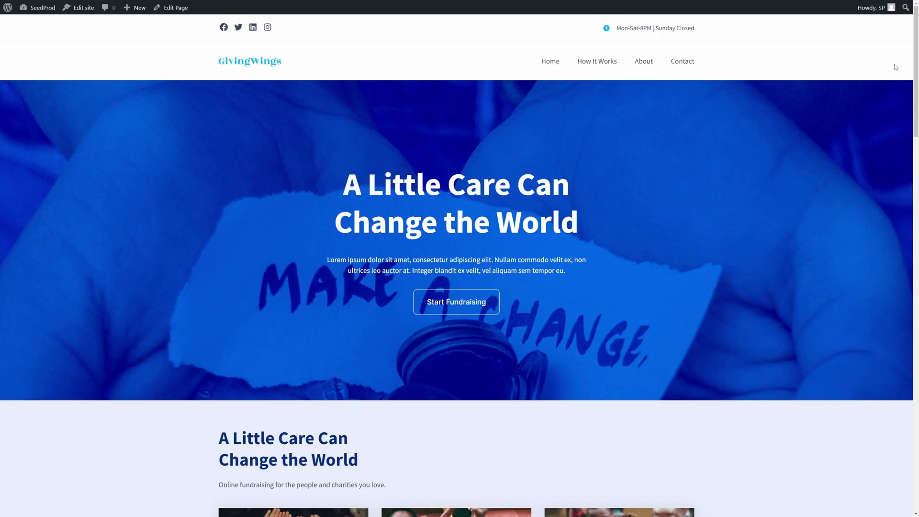
pyautogui.scroll(-9, 904, 91)
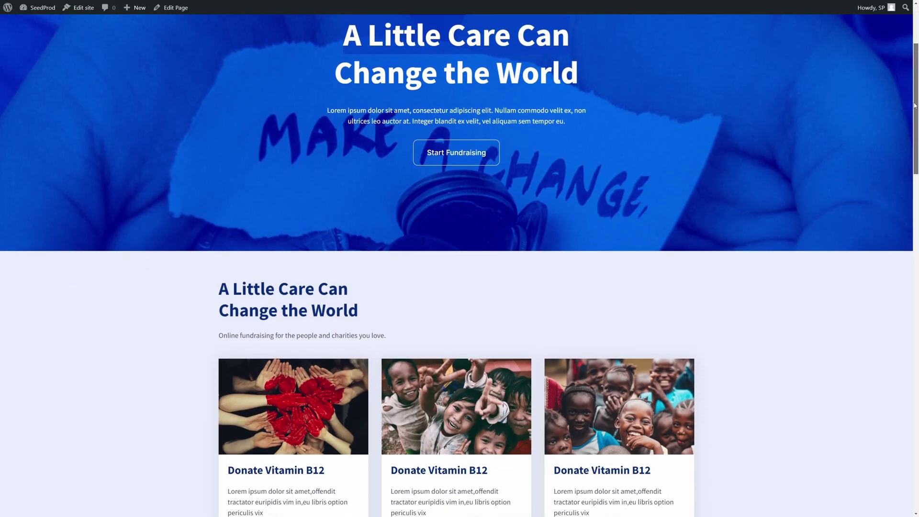
pyautogui.moveTo(914, 181); pyautogui.dragTo(899, 166)
pyautogui.scroll(9, 899, 166)
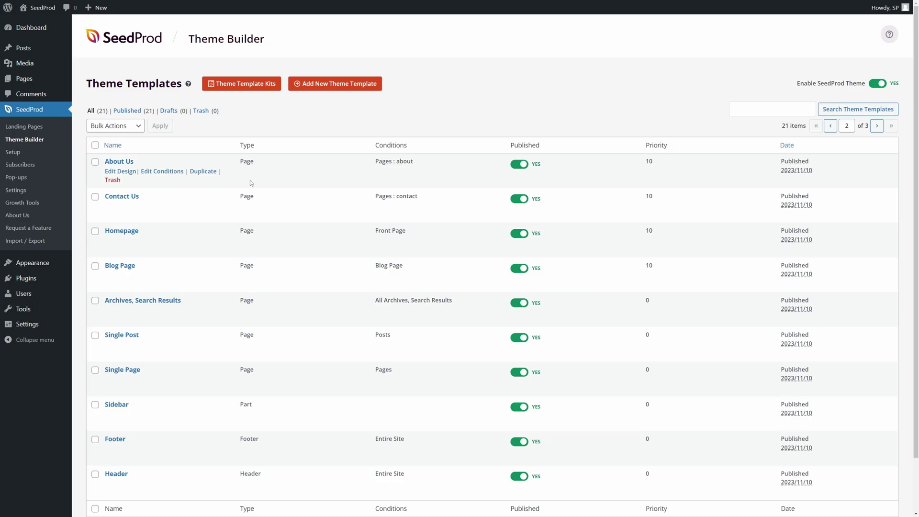
# Open the Homepage template with Edit Design and scroll down to the hero
pyautogui.moveTo(142, 232)
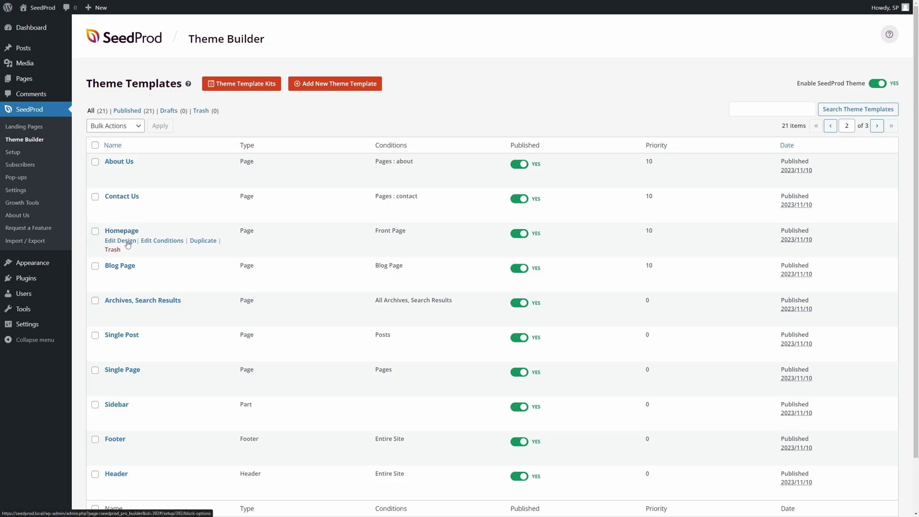
pyautogui.click(121, 240)
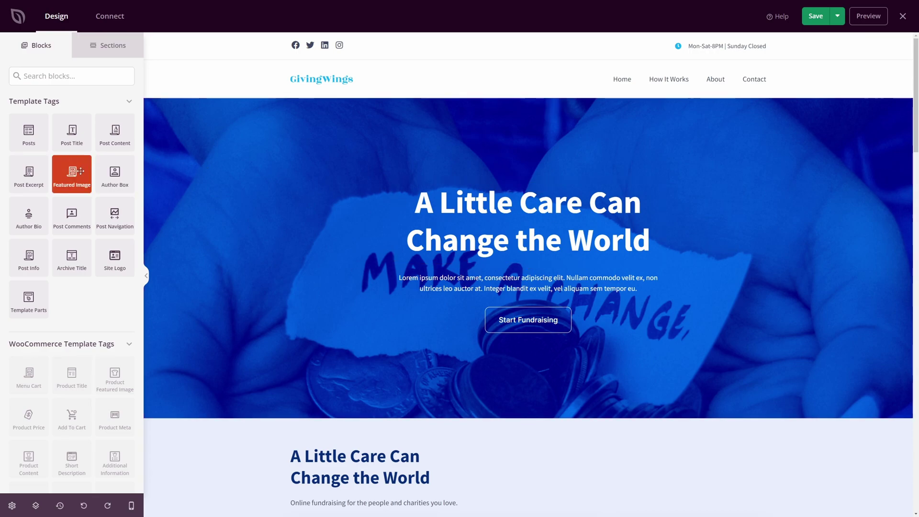
pyautogui.scroll(-8, 62, 191)
pyautogui.scroll(-3, 57, 204)
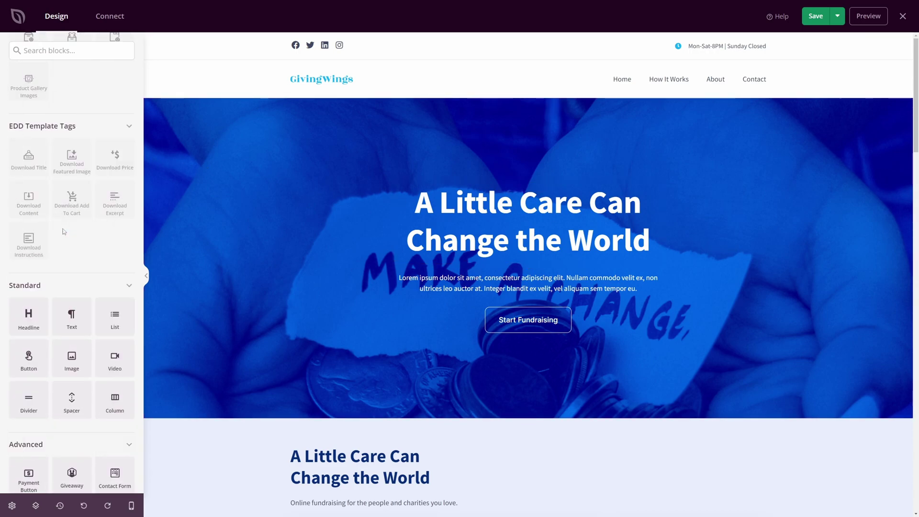
pyautogui.scroll(-2, 39, 211)
# Add and delete a test Headline and Button in the hero, then inspect existing block settings
pyautogui.moveTo(28, 208); pyautogui.dragTo(533, 266)
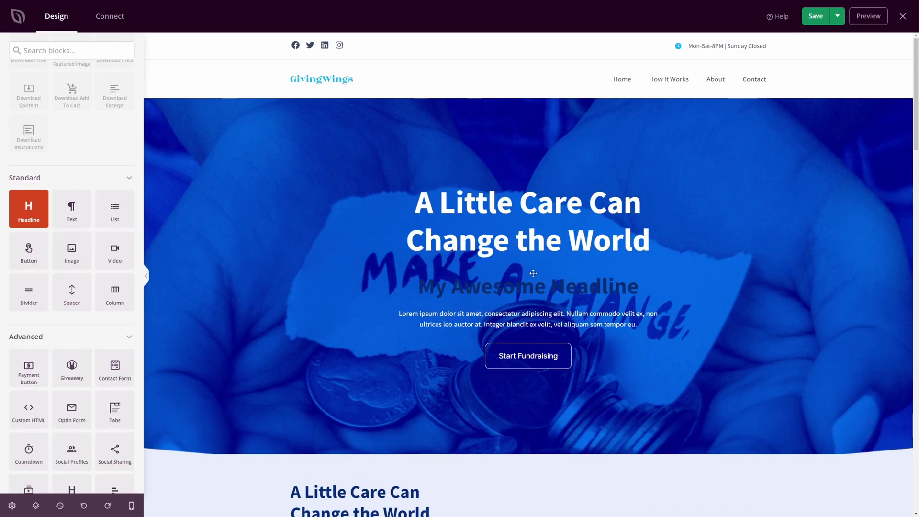
pyautogui.click(551, 262)
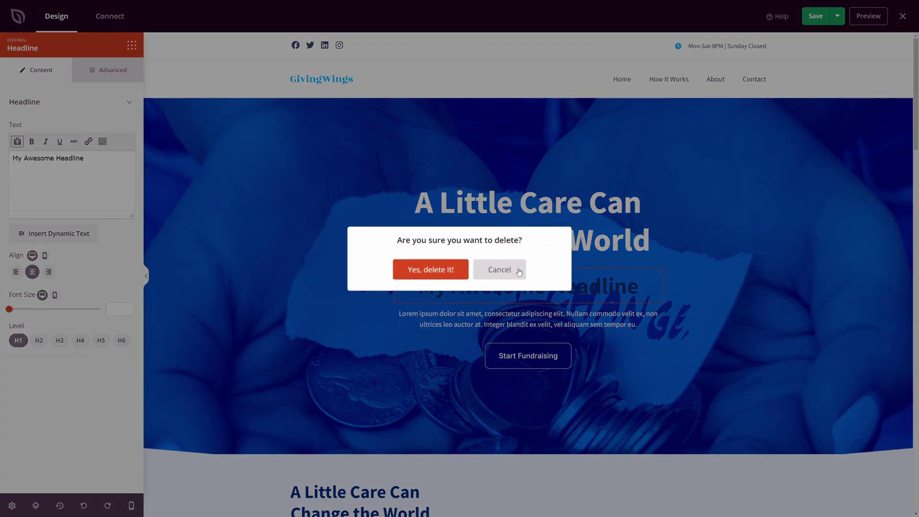
pyautogui.click(453, 268)
pyautogui.scroll(-6, 30, 329)
pyautogui.moveTo(30, 328); pyautogui.dragTo(532, 324)
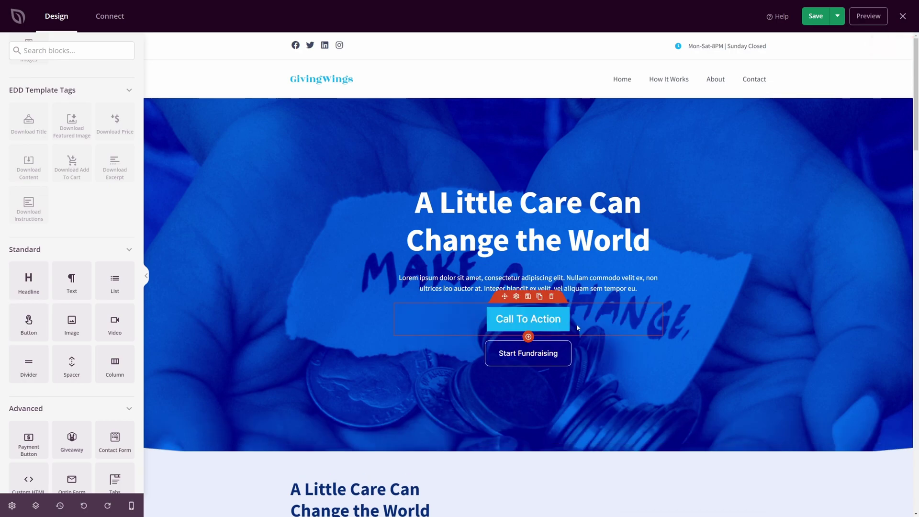
pyautogui.click(552, 296)
pyautogui.click(447, 268)
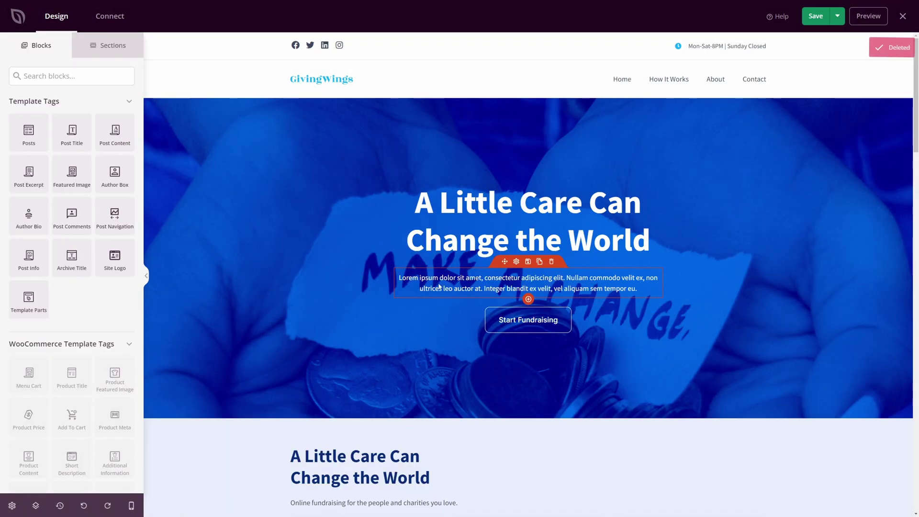
pyautogui.click(516, 297)
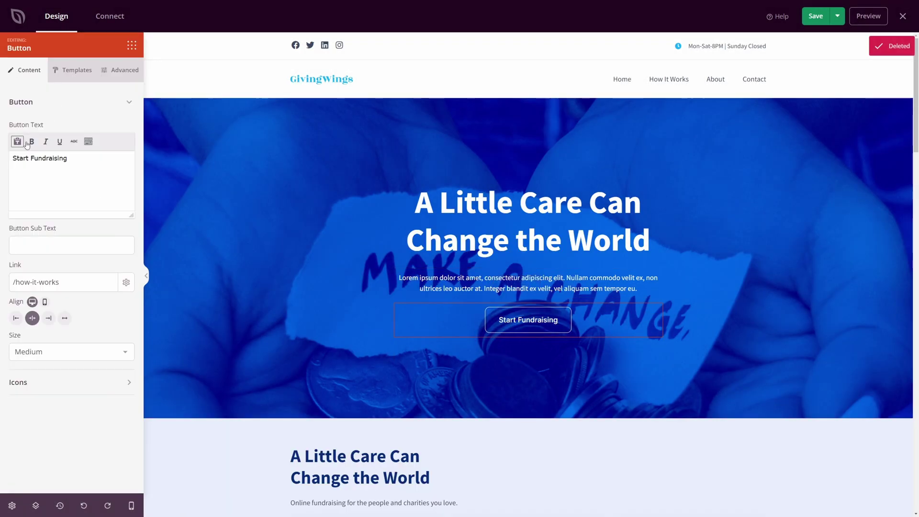
pyautogui.click(528, 187)
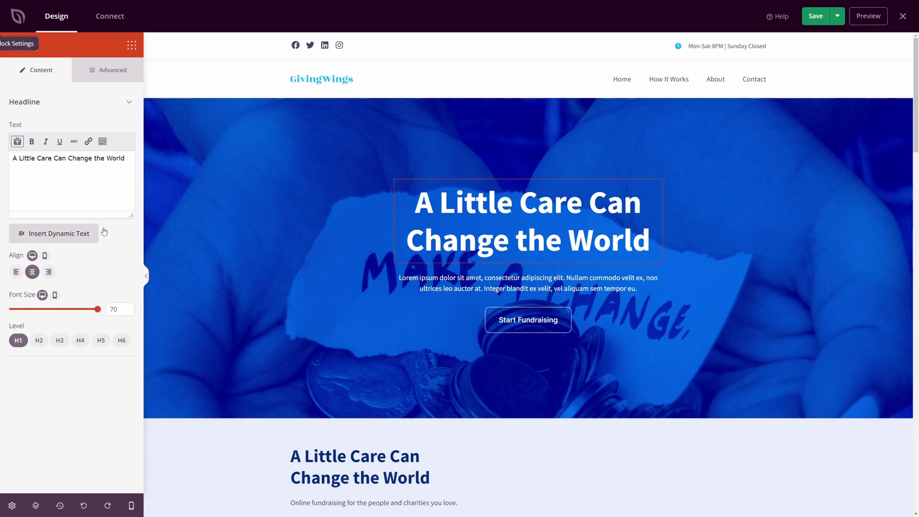
# Search blocks for 'video' and place a Video block above Start Fundraising
pyautogui.click(131, 45)
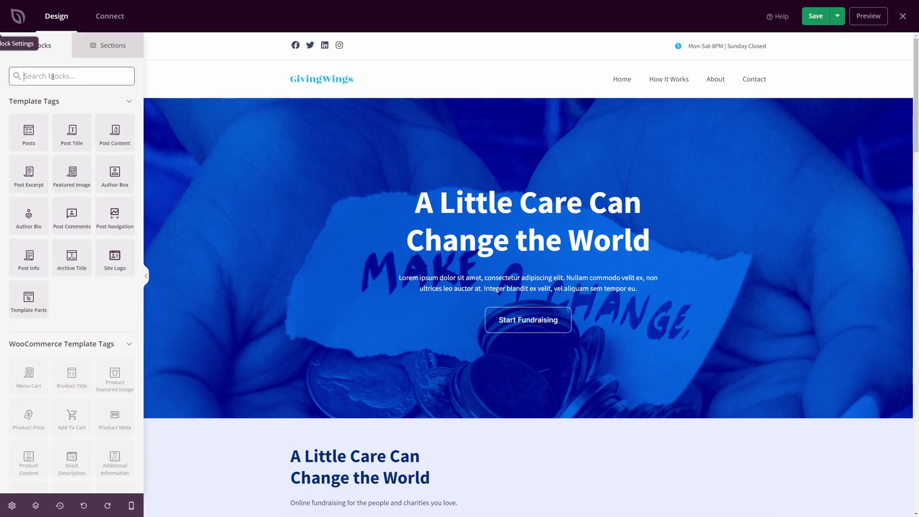
pyautogui.click(53, 77)
pyautogui.write('video')
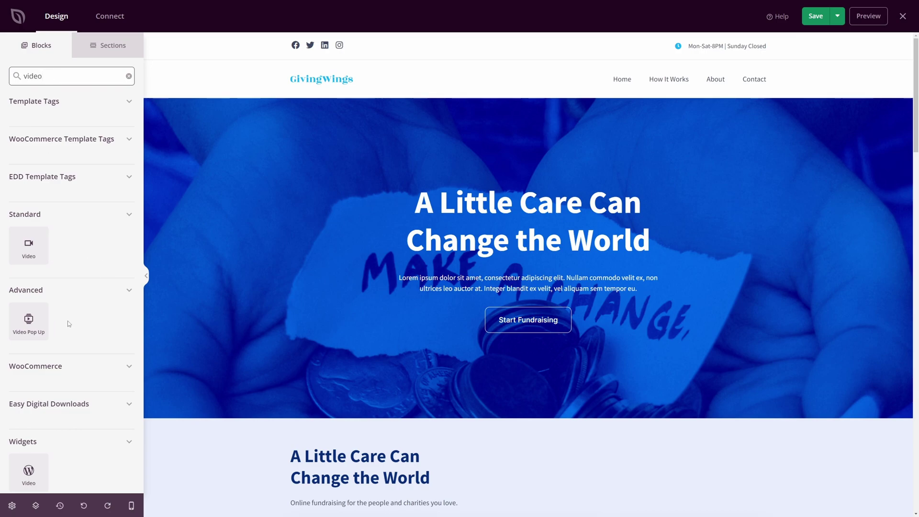
pyautogui.moveTo(29, 245); pyautogui.dragTo(542, 311)
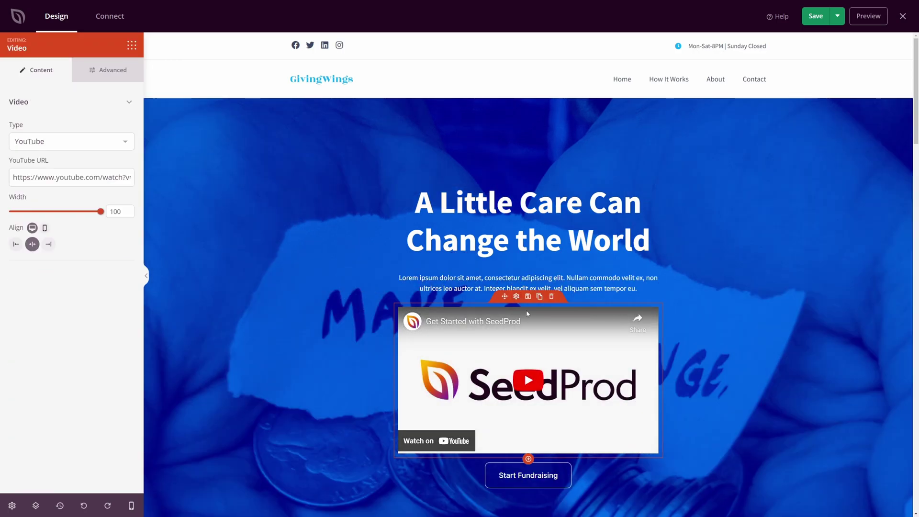
# Change the Video block's type from YouTube to Custom
pyautogui.click(57, 142)
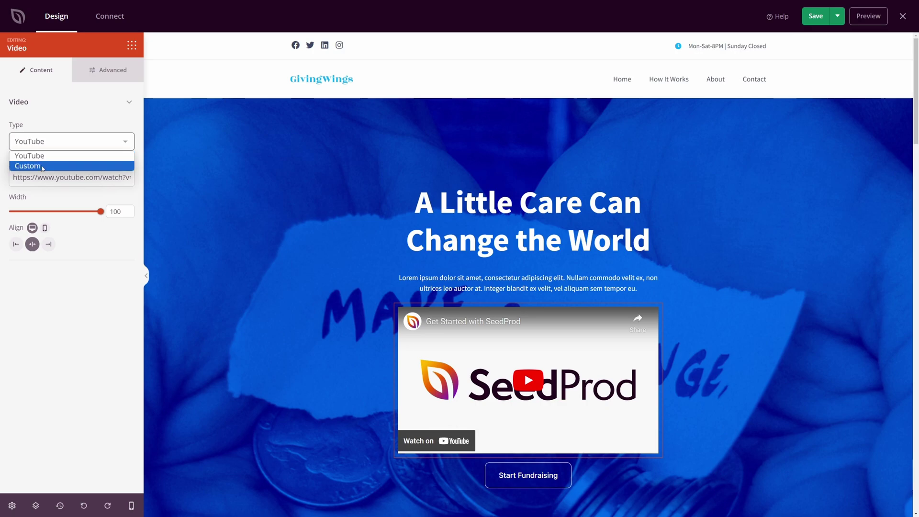
pyautogui.click(29, 156)
pyautogui.moveTo(14, 177); pyautogui.dragTo(173, 184)
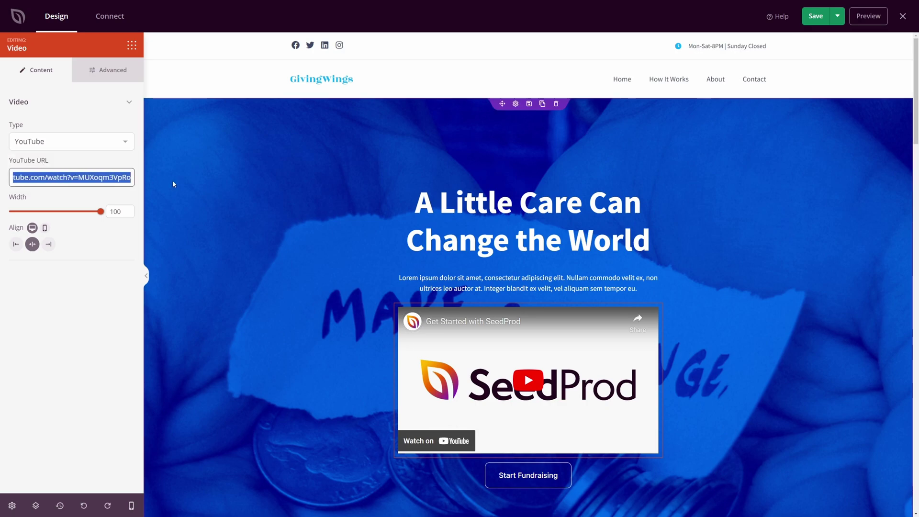
pyautogui.hotkey('ctrl', 'v')
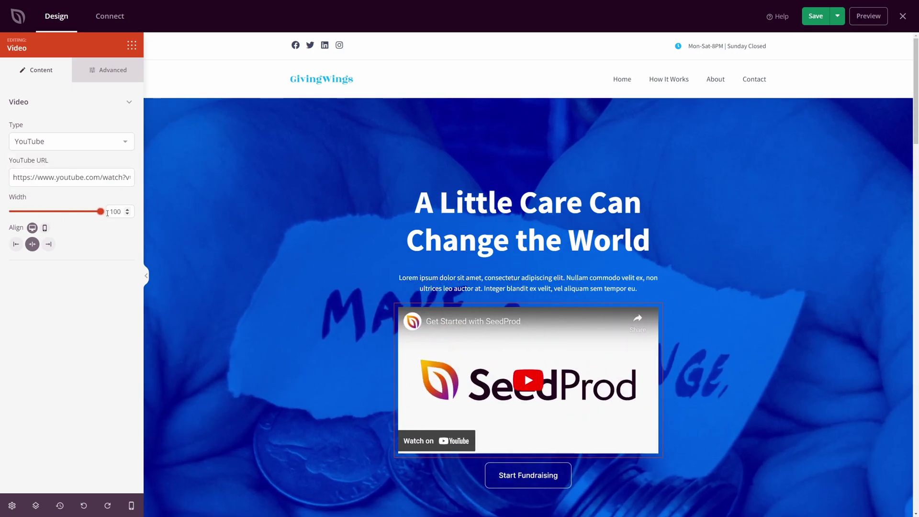
pyautogui.click(62, 141)
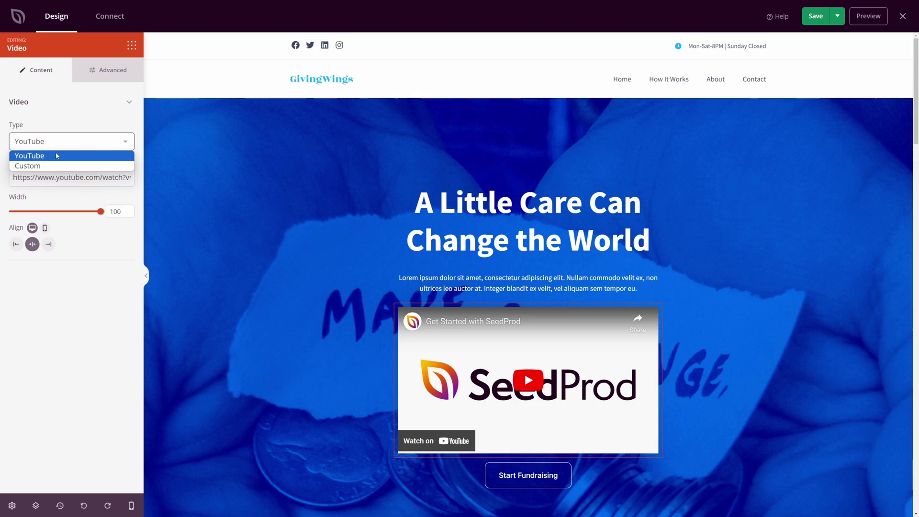
pyautogui.click(34, 165)
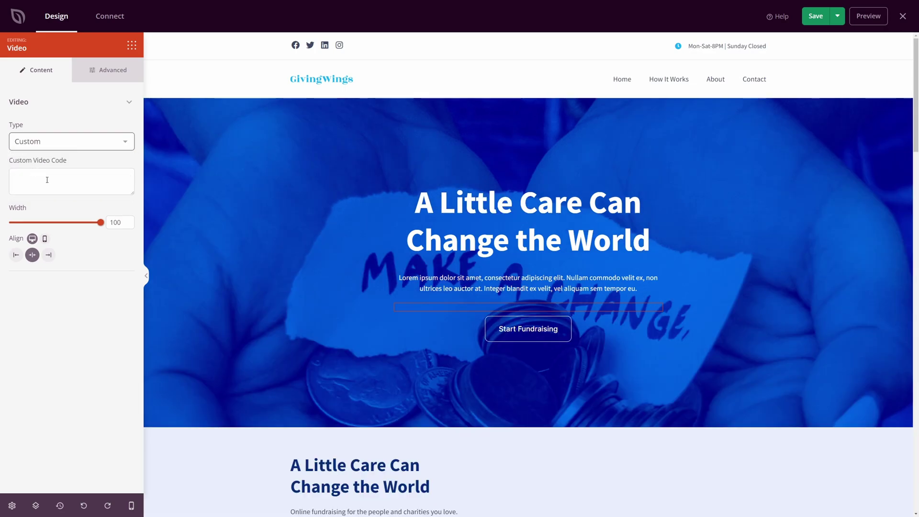
pyautogui.moveTo(25, 163); pyautogui.dragTo(82, 164)
pyautogui.click(82, 164)
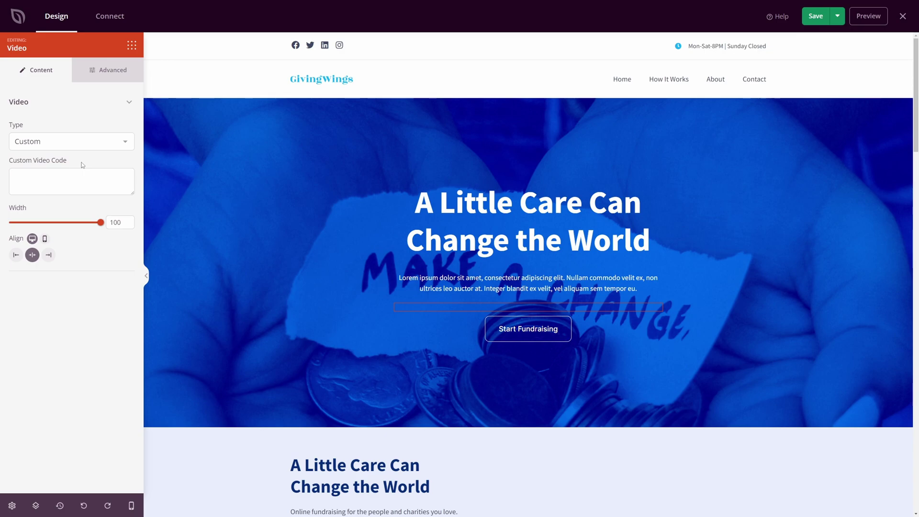
# Replace the Video block with a Video Pop Up above Start Fundraising and open its settings
pyautogui.click(50, 184)
pyautogui.click(556, 300)
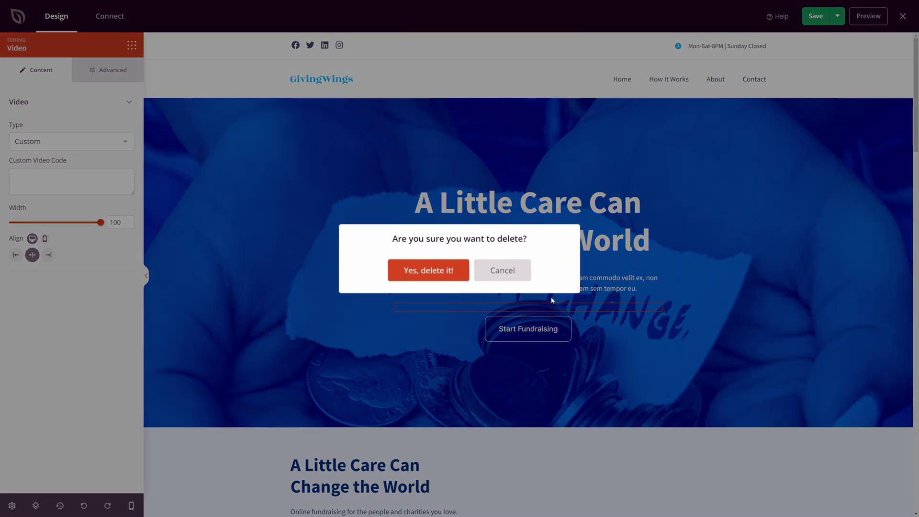
pyautogui.click(436, 276)
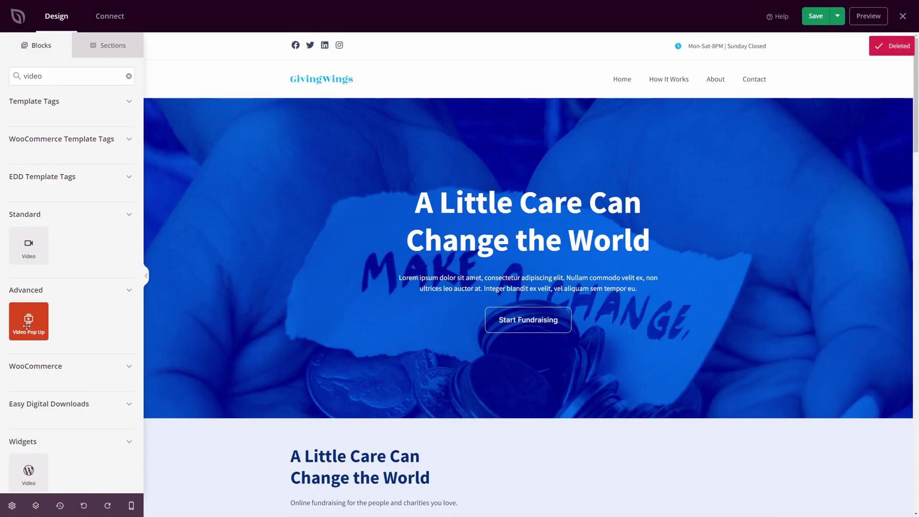
pyautogui.moveTo(27, 325); pyautogui.dragTo(543, 313)
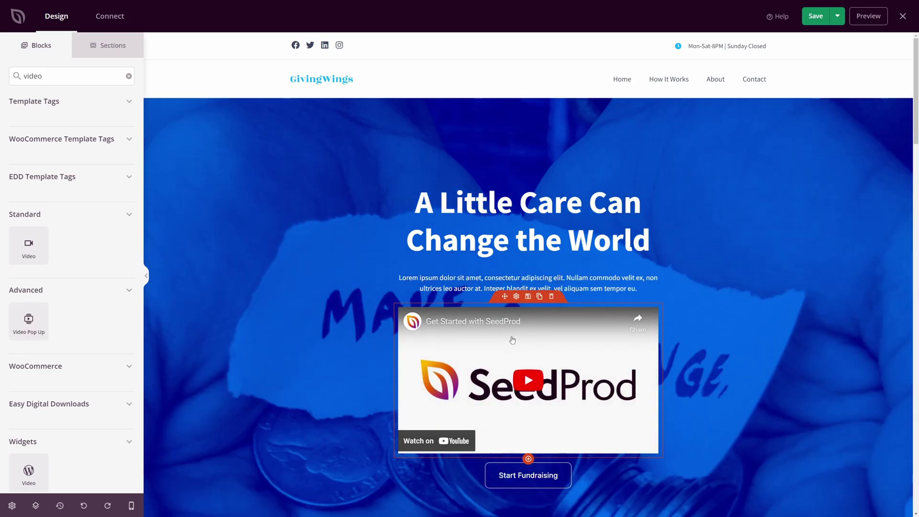
pyautogui.click(516, 297)
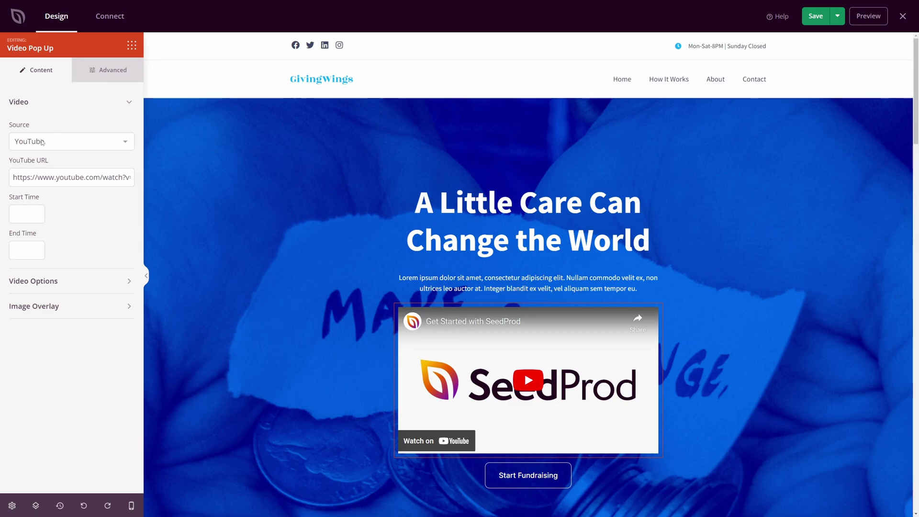
pyautogui.click(77, 142)
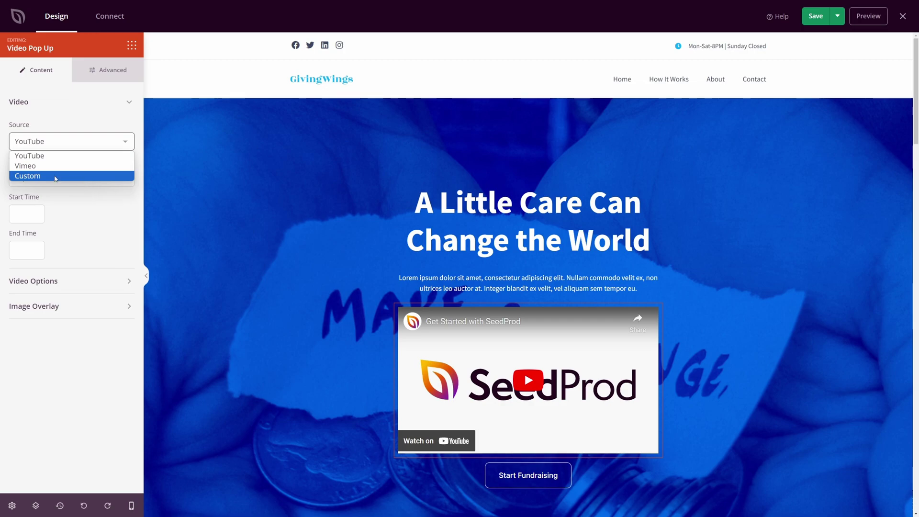
# Set the Video Pop Up source to Custom with External URL left off
pyautogui.click(55, 177)
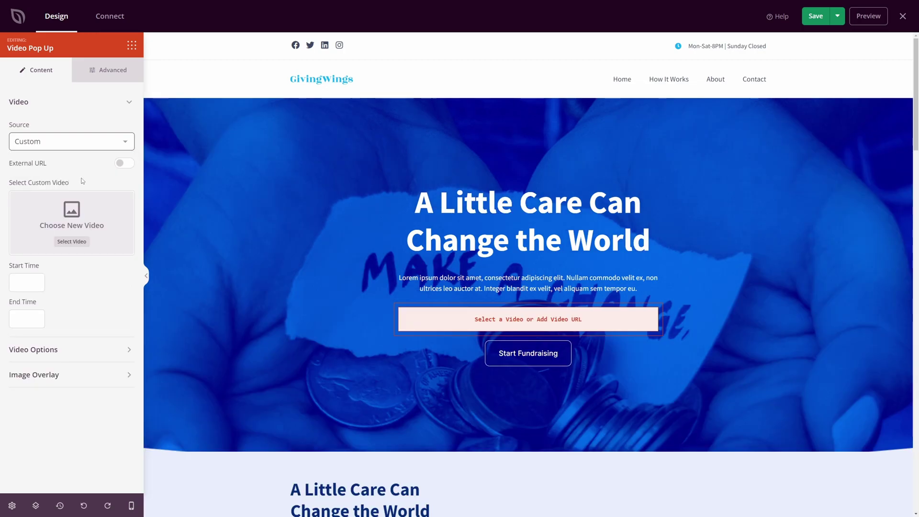
pyautogui.click(122, 164)
pyautogui.click(66, 195)
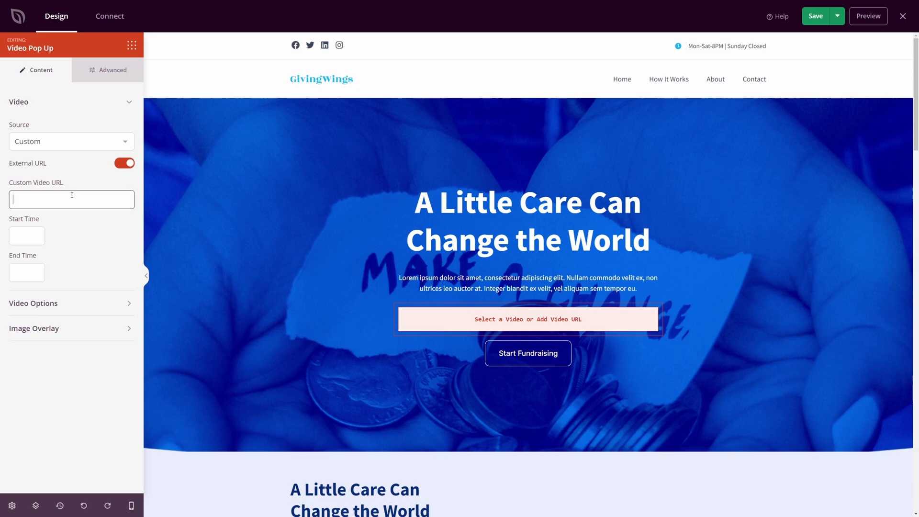
pyautogui.click(124, 163)
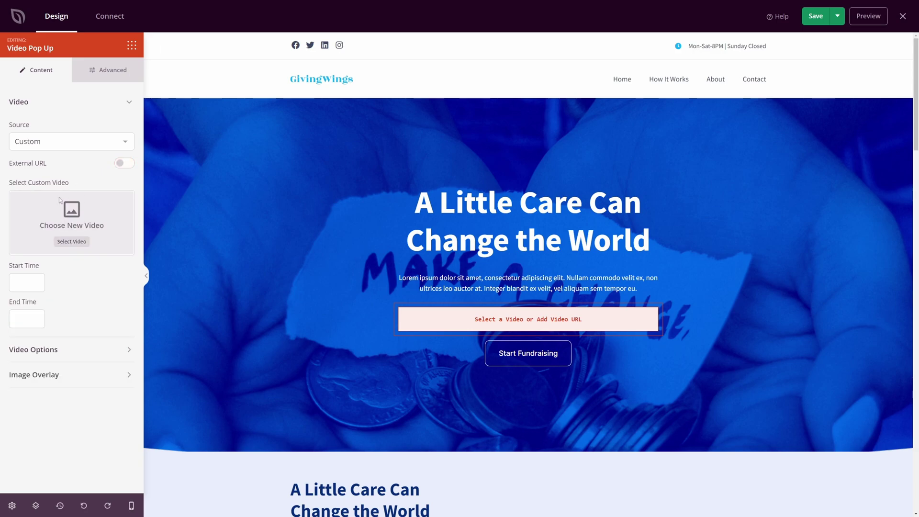
# Select custom-video.mp4 from the Media Library as the pop-up's video
pyautogui.click(70, 242)
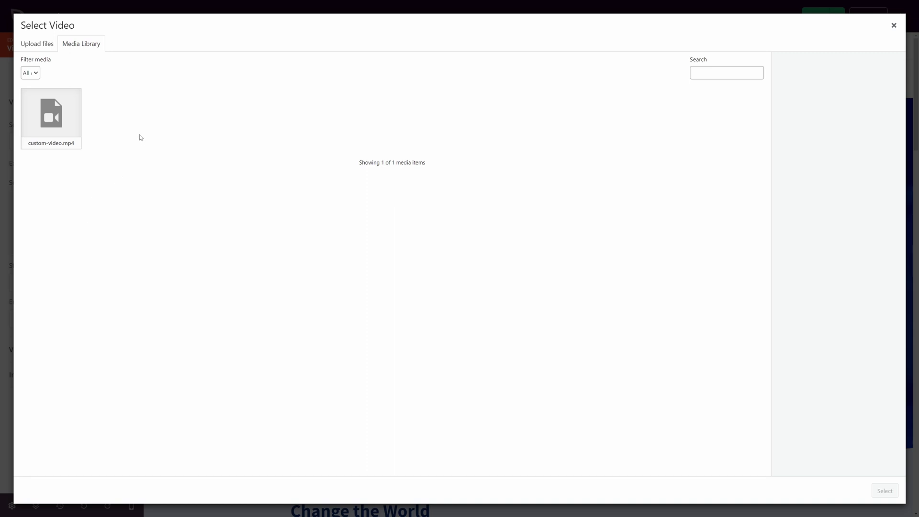
pyautogui.click(53, 121)
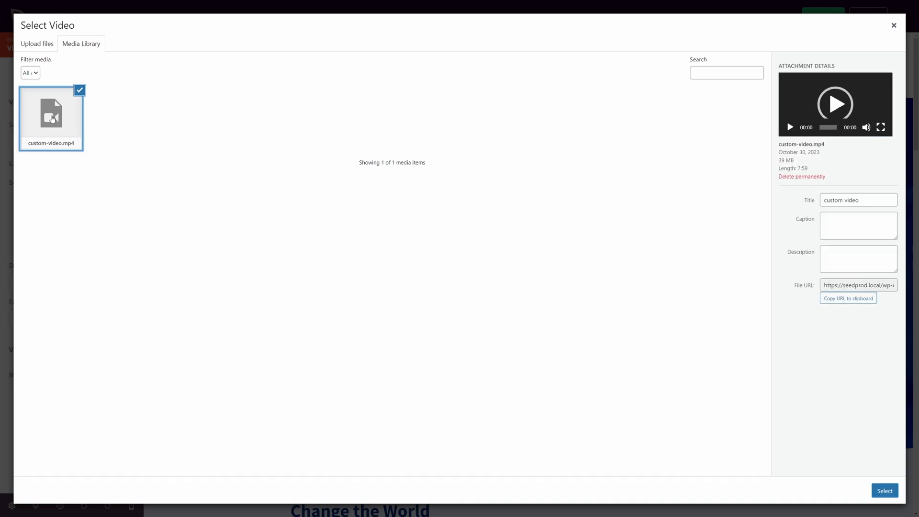
pyautogui.click(878, 485)
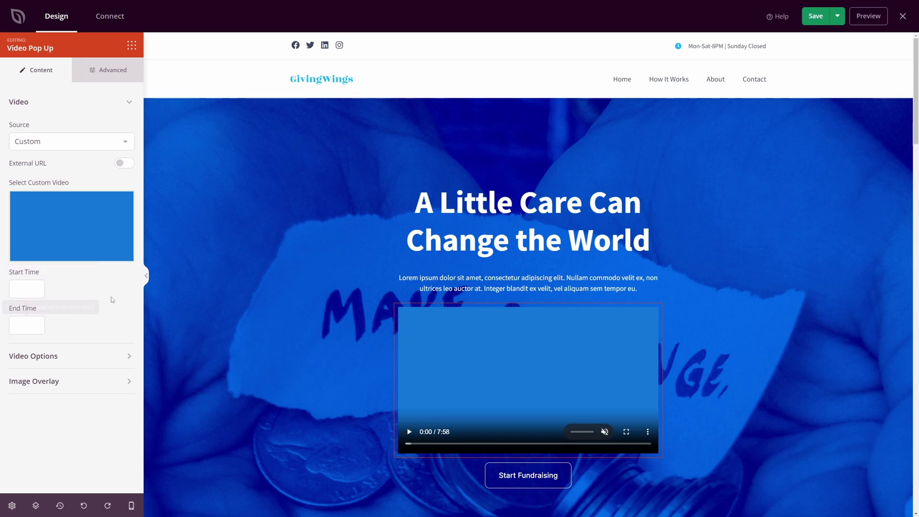
pyautogui.click(30, 288)
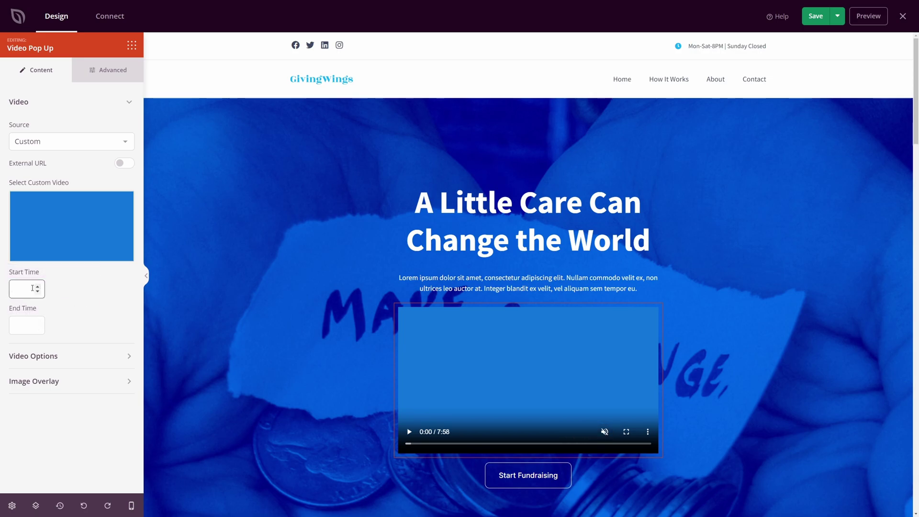
pyautogui.write('60')
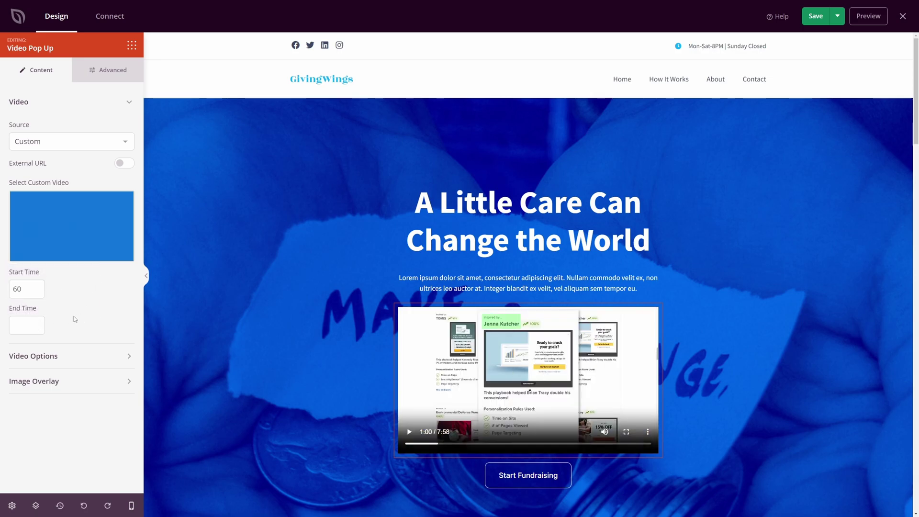
pyautogui.click(27, 327)
pyautogui.write('120')
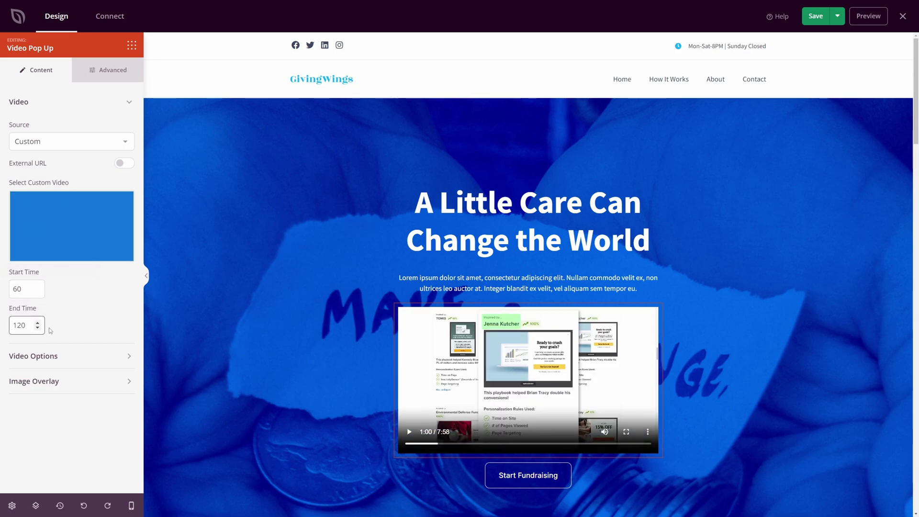
pyautogui.press('Tab')
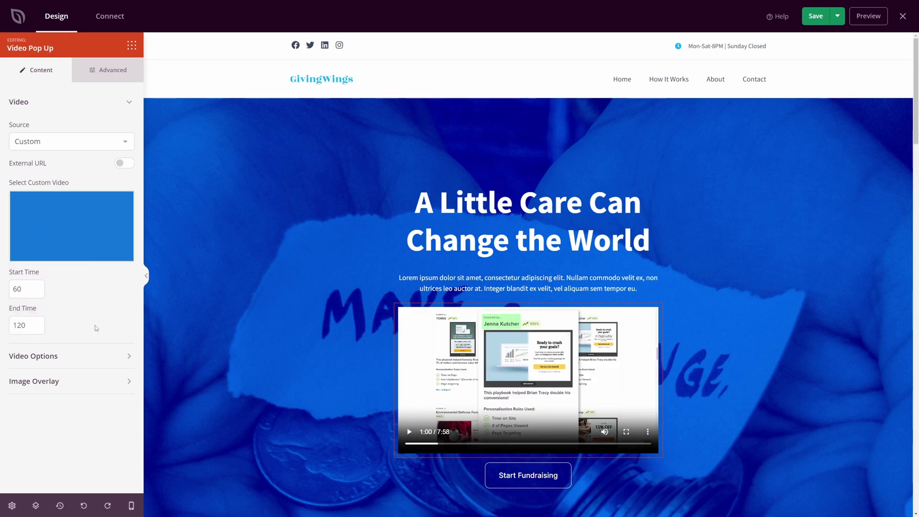
pyautogui.click(410, 437)
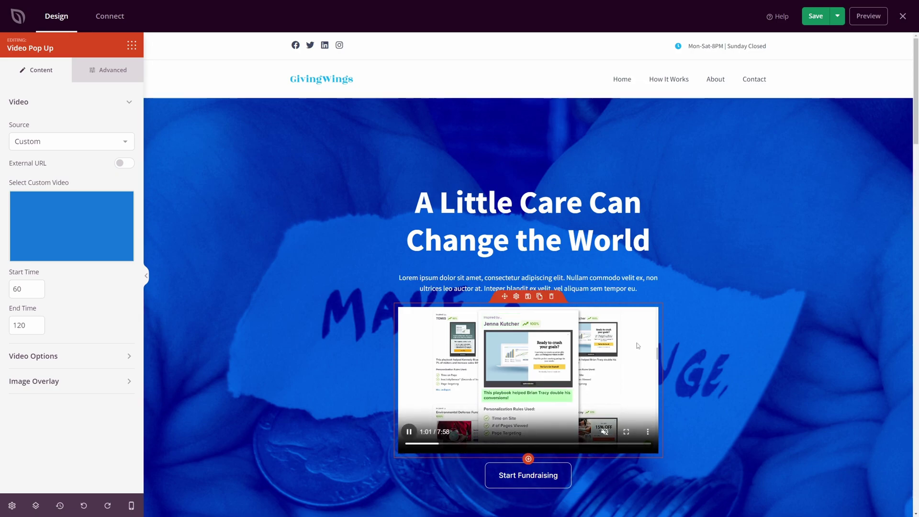
pyautogui.moveTo(445, 445); pyautogui.dragTo(467, 447)
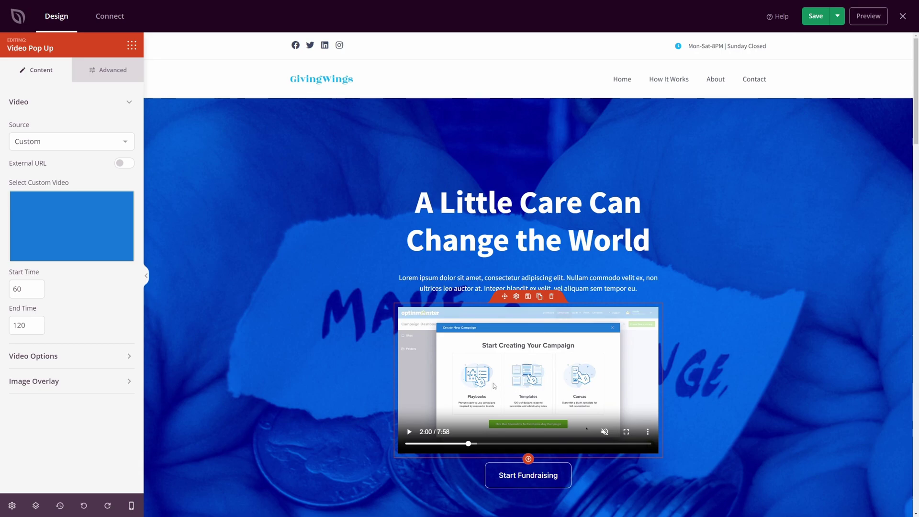
pyautogui.doubleClick(26, 324)
pyautogui.press('BackSpace')
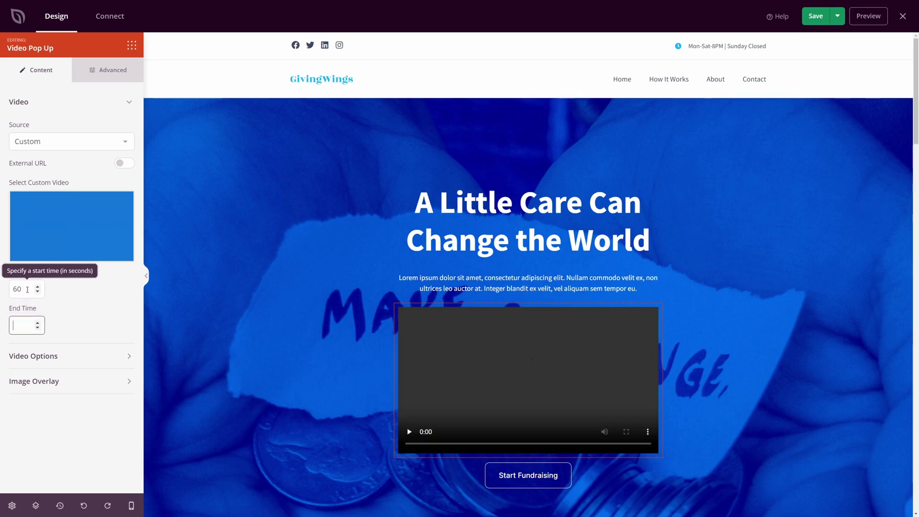
pyautogui.doubleClick(25, 290)
pyautogui.press('BackSpace')
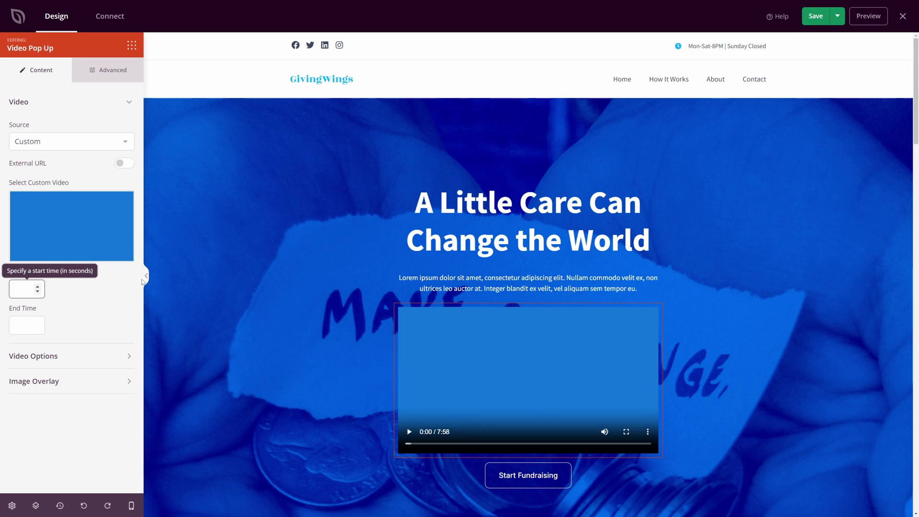
# Open Video Options and try the Mute, Autoplay and Play on Mobile toggles
pyautogui.click(604, 432)
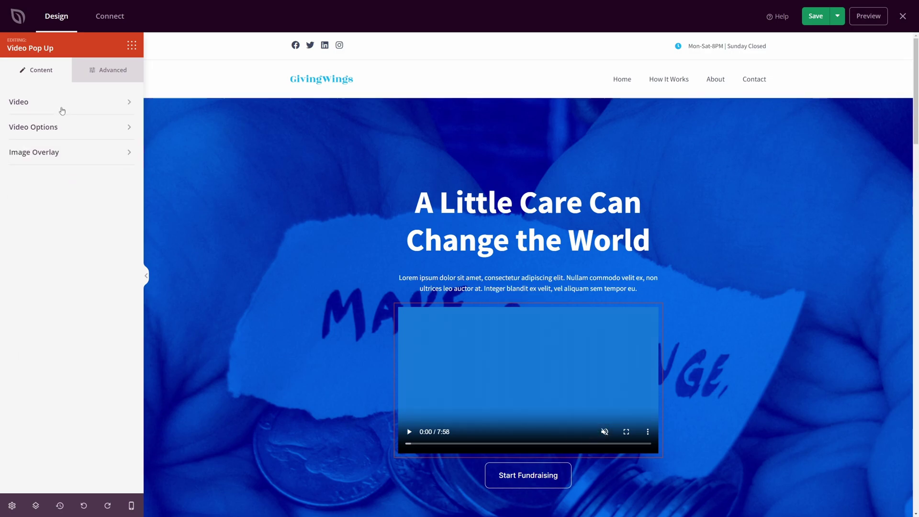
pyautogui.click(65, 132)
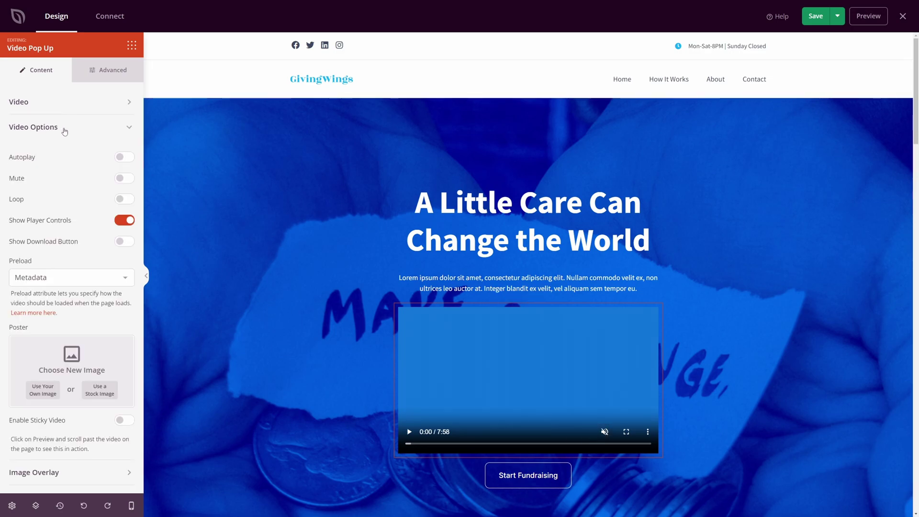
pyautogui.click(123, 180)
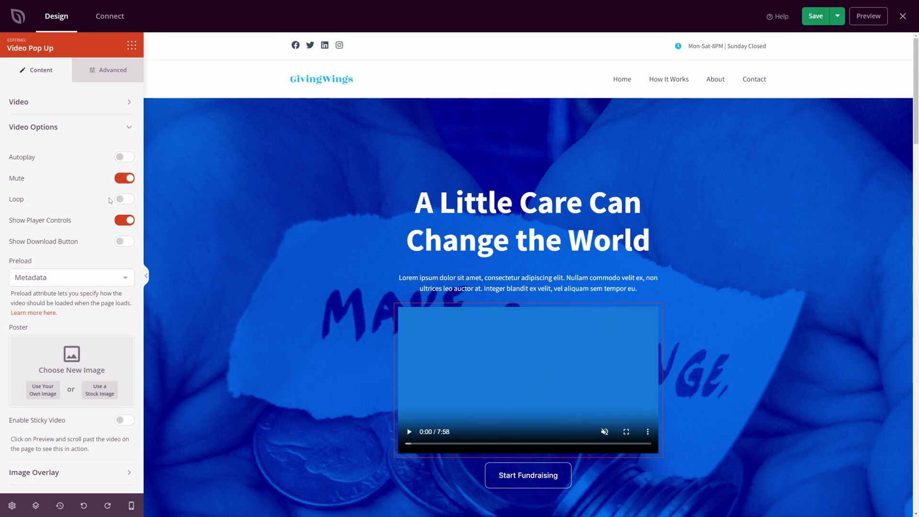
pyautogui.click(124, 157)
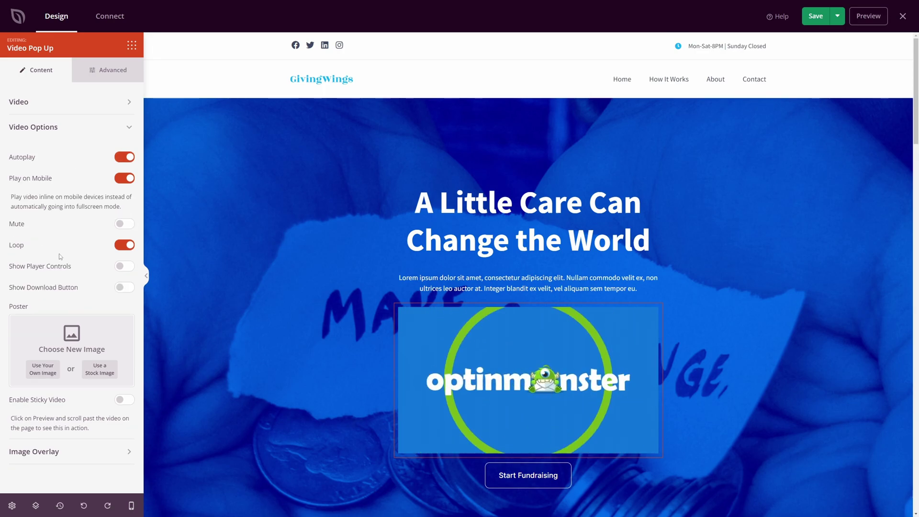
pyautogui.click(124, 180)
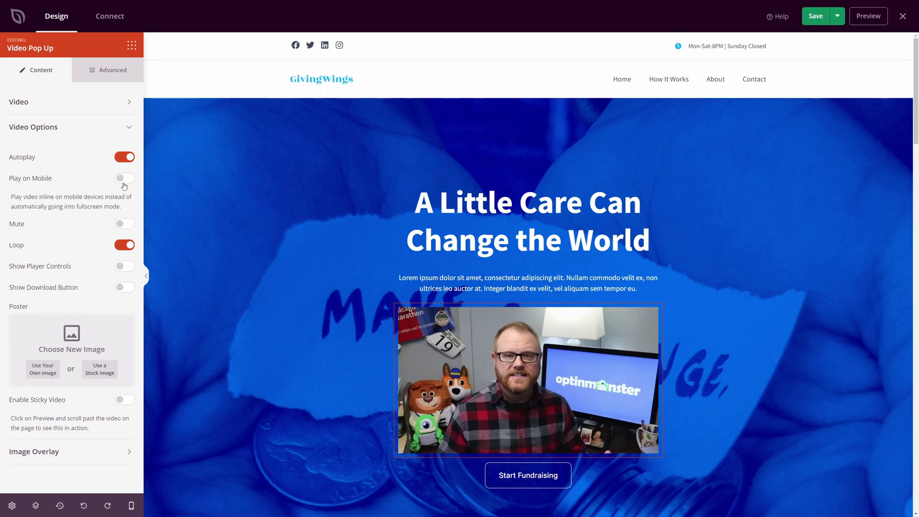
pyautogui.click(124, 181)
pyautogui.click(124, 181)
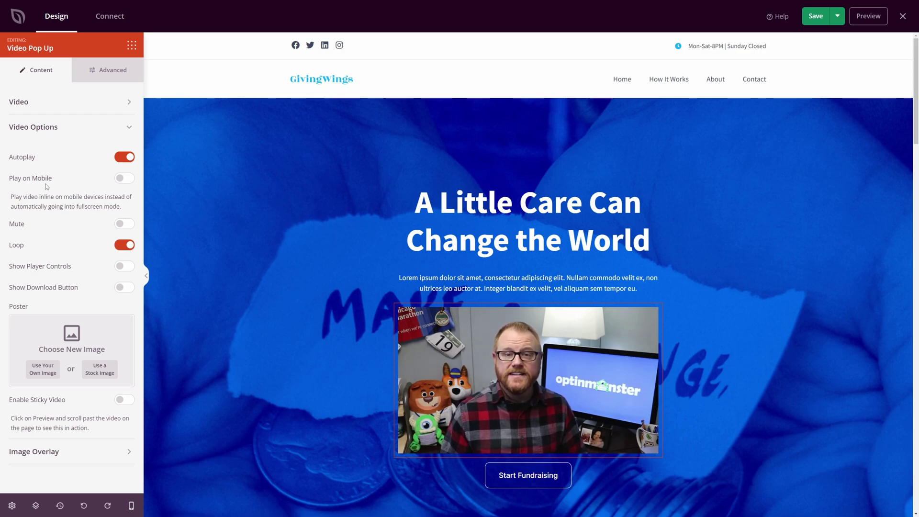
pyautogui.click(121, 179)
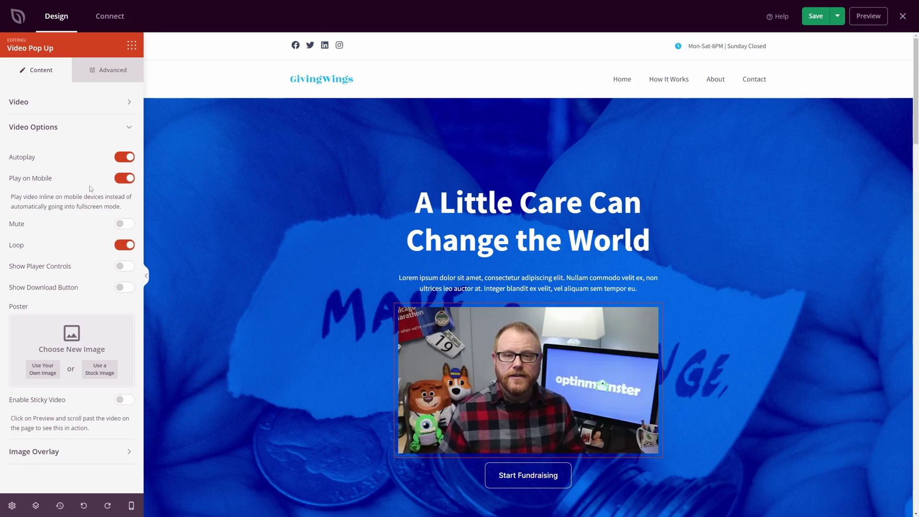
# Leave Autoplay off with Mute, Loop and Show Player Controls on and Download off
pyautogui.click(124, 157)
pyautogui.click(124, 178)
pyautogui.click(122, 199)
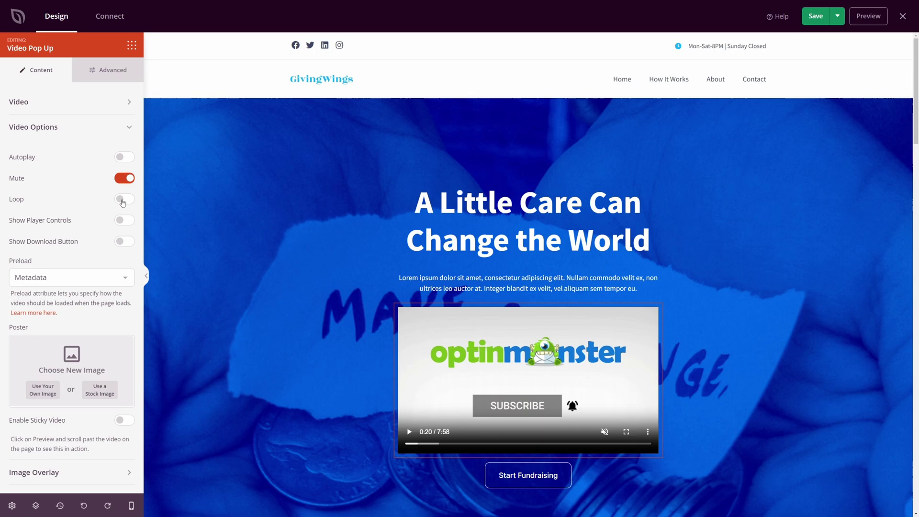
pyautogui.click(122, 201)
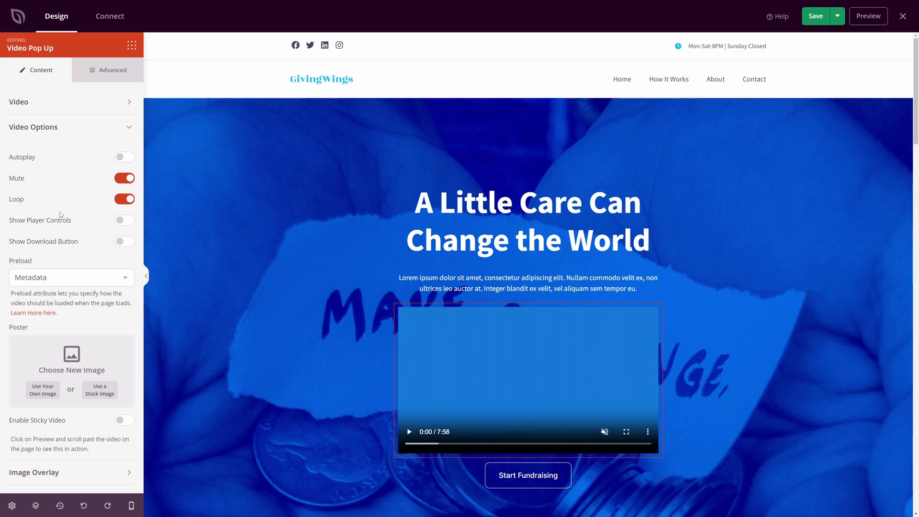
pyautogui.click(123, 221)
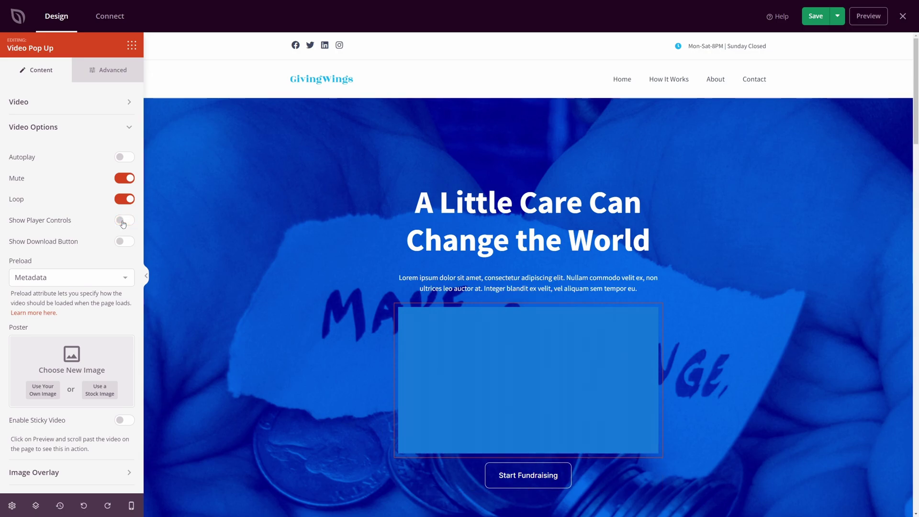
pyautogui.click(123, 221)
pyautogui.click(123, 221)
pyautogui.click(123, 221)
pyautogui.click(123, 221)
pyautogui.click(123, 221)
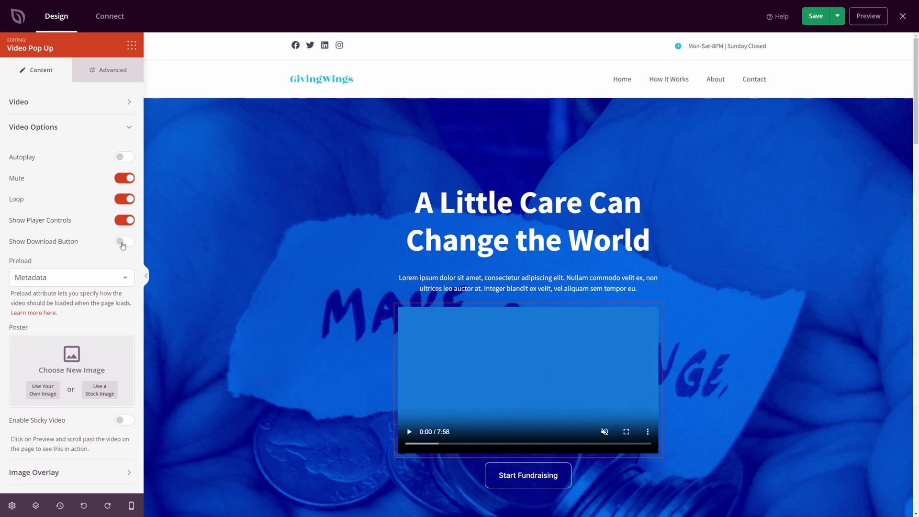
pyautogui.click(123, 244)
pyautogui.click(123, 243)
# Keep Preload at Metadata and set the two-masked-men photo as the poster image
pyautogui.click(107, 280)
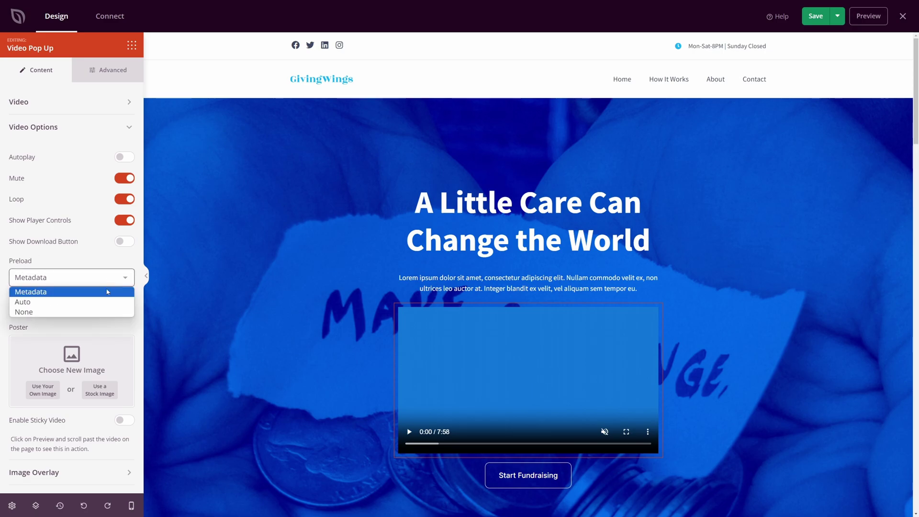
pyautogui.click(105, 331)
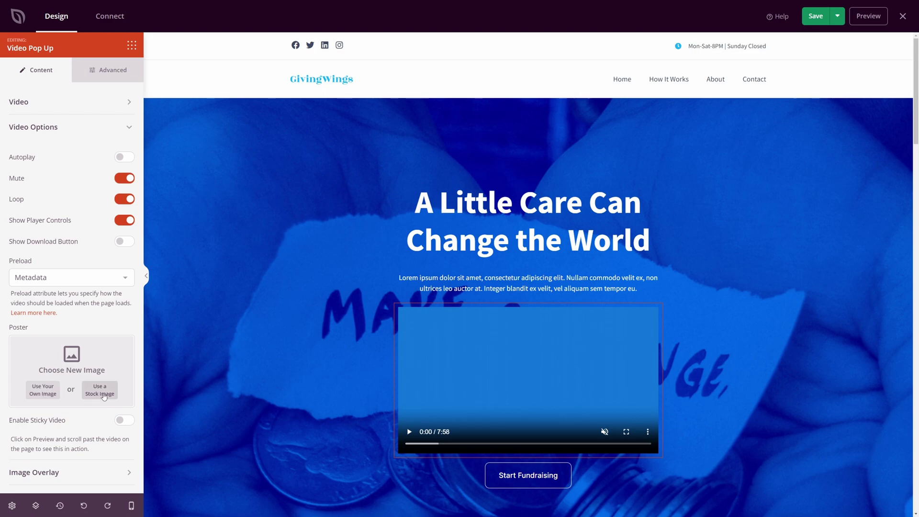
pyautogui.click(44, 391)
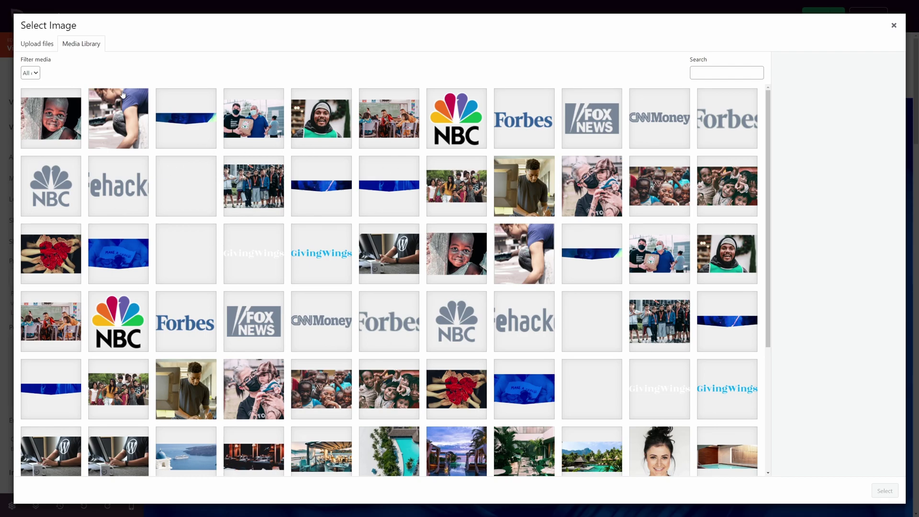
pyautogui.click(256, 125)
pyautogui.click(883, 490)
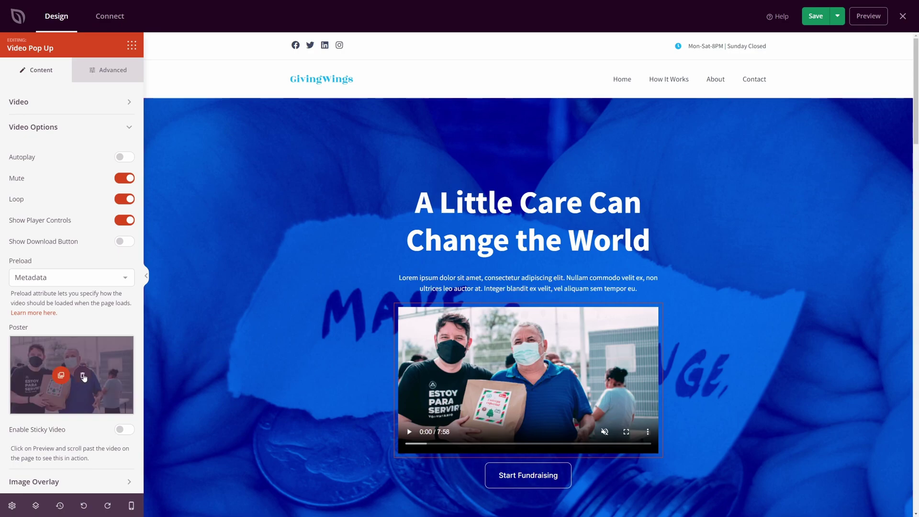
# Replace the video poster with the first stock photo found for 'wordpress': a man typing in a WordPress T-shirt
pyautogui.click(83, 375)
pyautogui.click(100, 390)
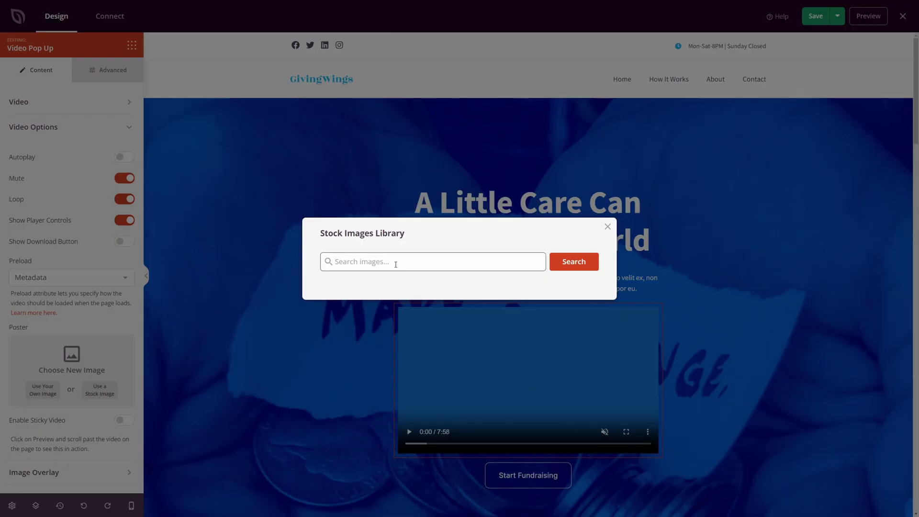
pyautogui.write('wordpress')
pyautogui.click(569, 262)
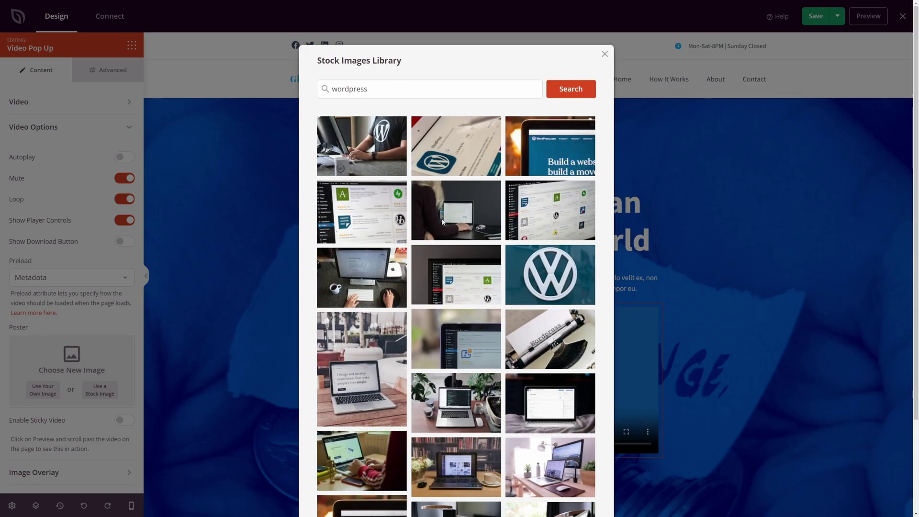
pyautogui.click(361, 146)
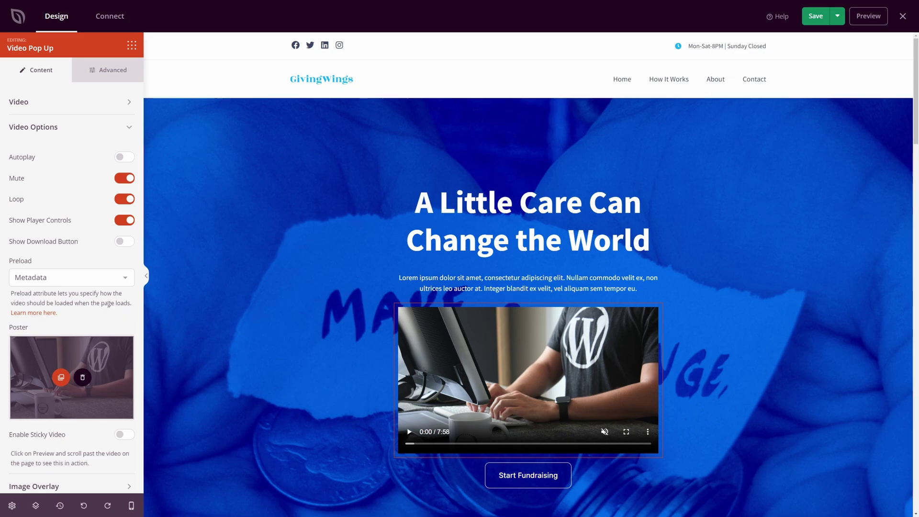
# Enable Sticky Video, save, and check the live page: the video floats bottom-right and plays when scrolled
pyautogui.click(124, 434)
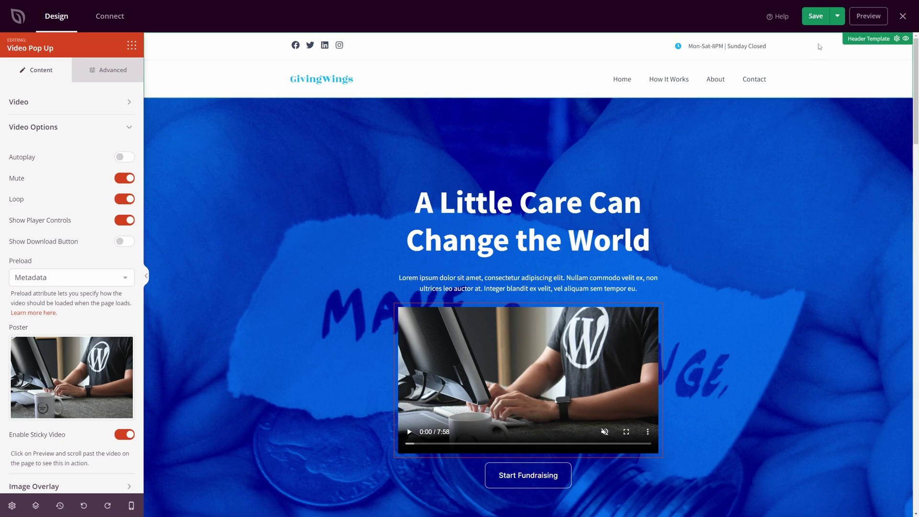
pyautogui.click(816, 17)
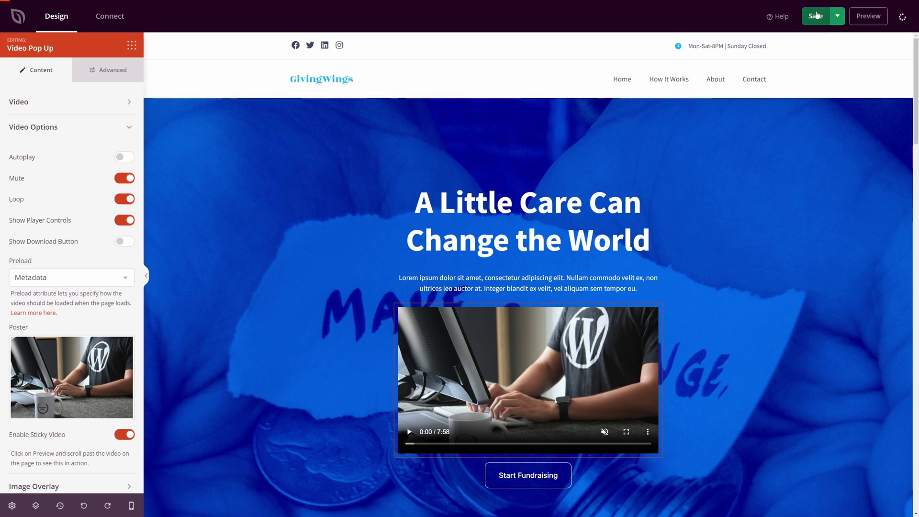
pyautogui.click(874, 18)
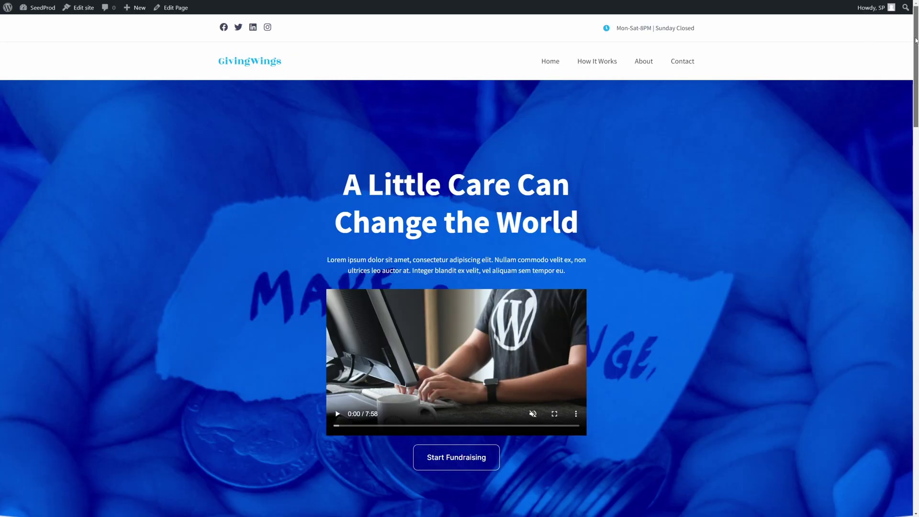
pyautogui.moveTo(915, 40); pyautogui.dragTo(917, 374)
pyautogui.click(692, 488)
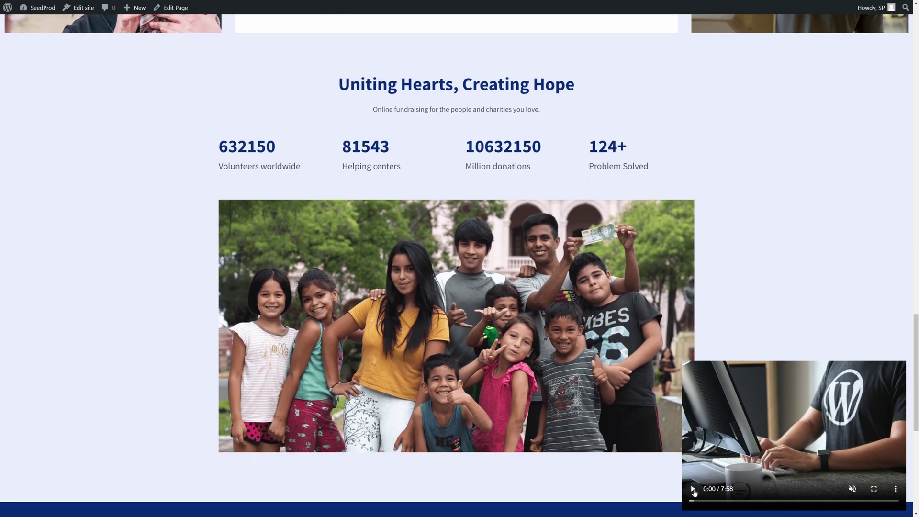
pyautogui.moveTo(916, 396); pyautogui.dragTo(916, 282)
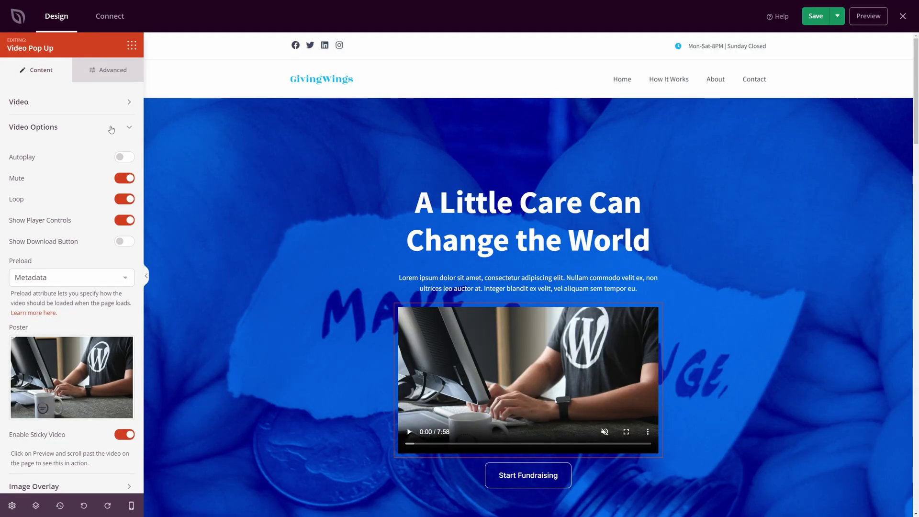
# Enable Image Overlay for the video and pick the WordPress T-shirt photo from the media library
pyautogui.click(110, 128)
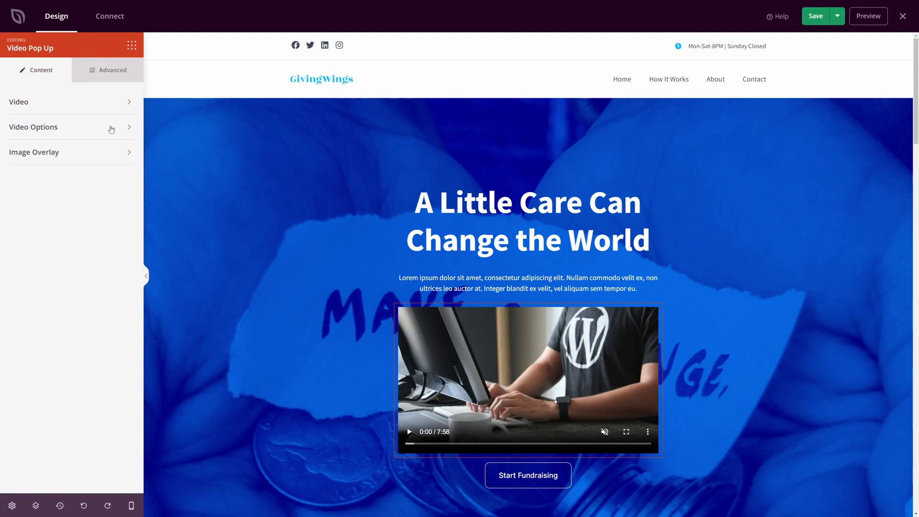
pyautogui.click(41, 153)
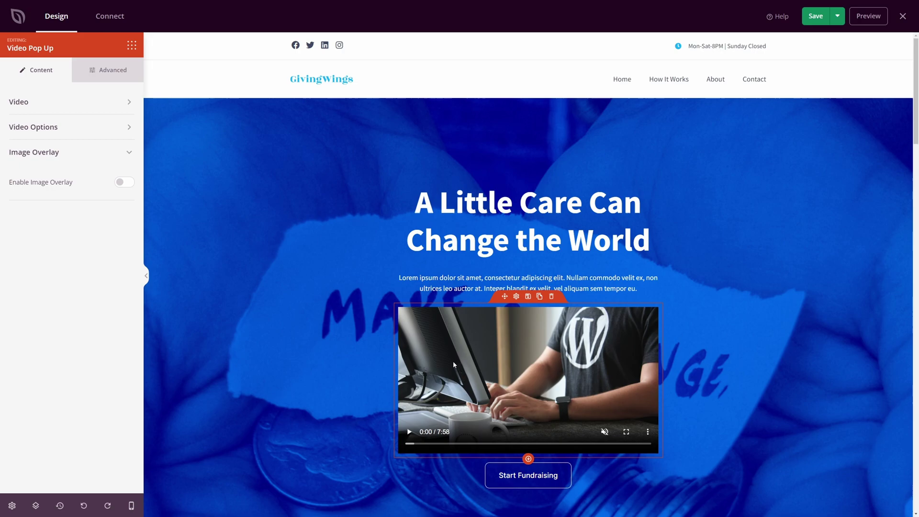
pyautogui.click(124, 184)
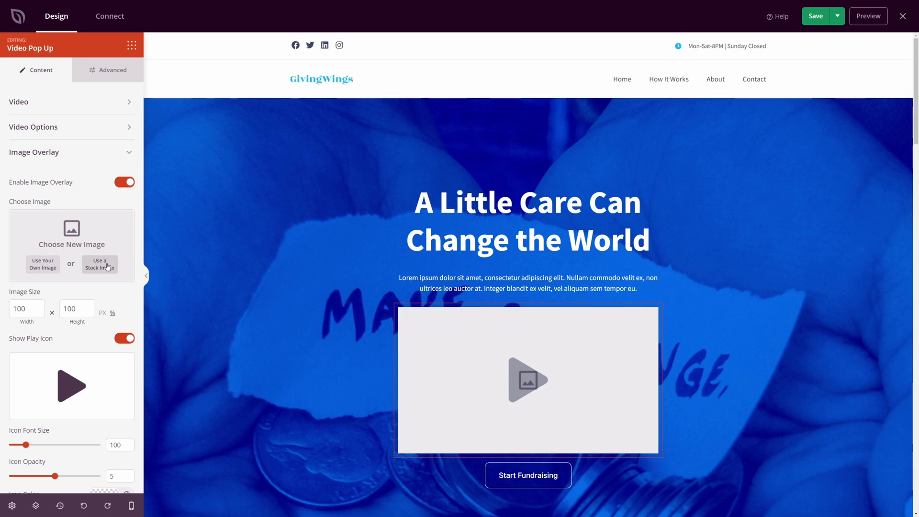
pyautogui.click(44, 265)
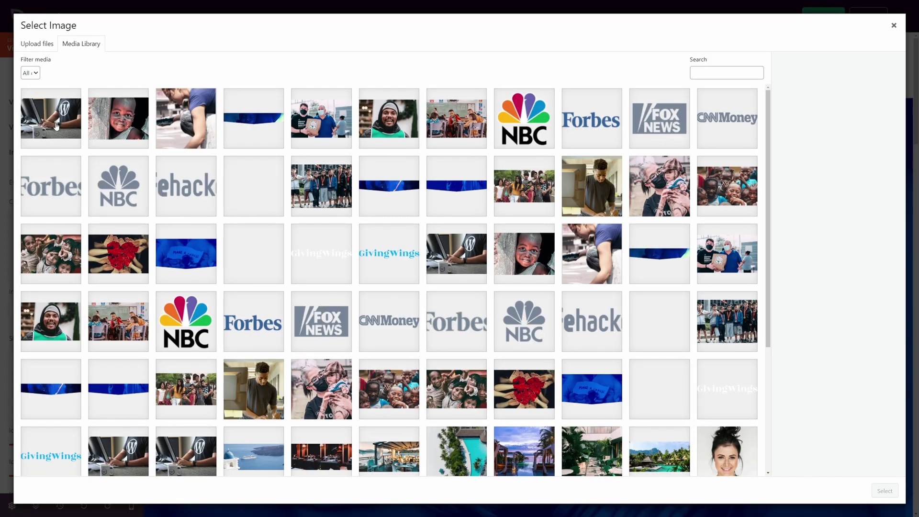
pyautogui.click(56, 124)
# Confirm the WordPress photo as the overlay image and set Icon Opacity to 10
pyautogui.click(884, 491)
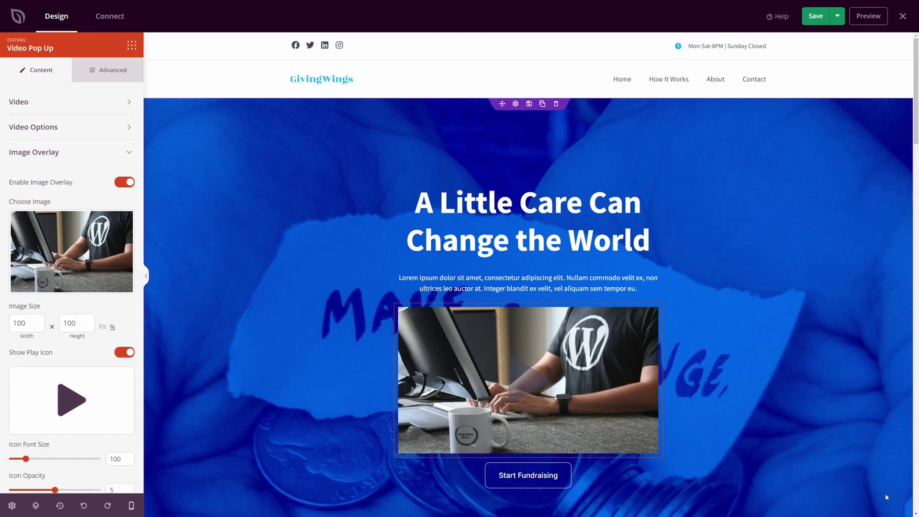
pyautogui.scroll(-2, 67, 383)
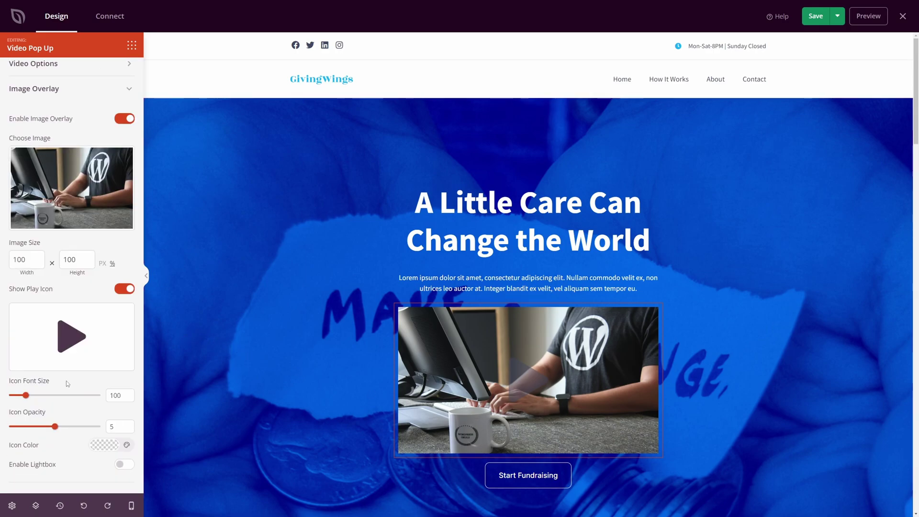
pyautogui.moveTo(55, 426); pyautogui.dragTo(100, 426)
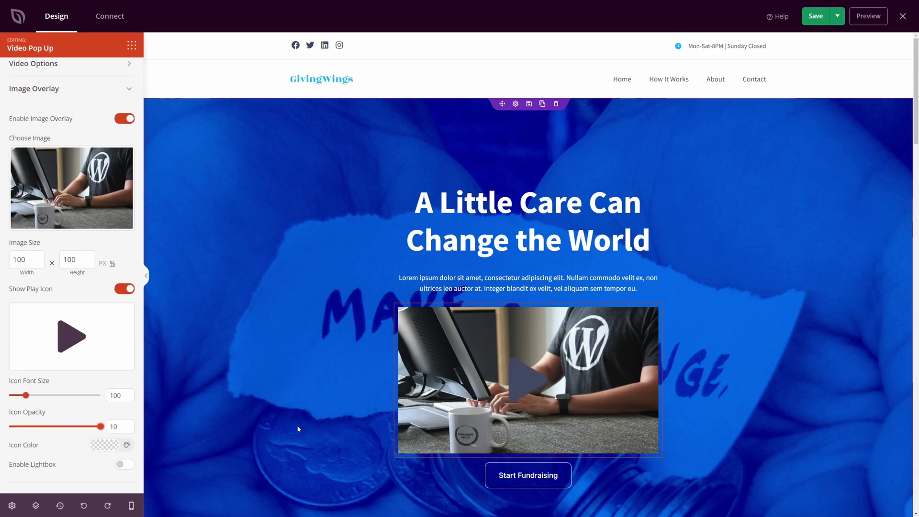
pyautogui.scroll(2, 61, 389)
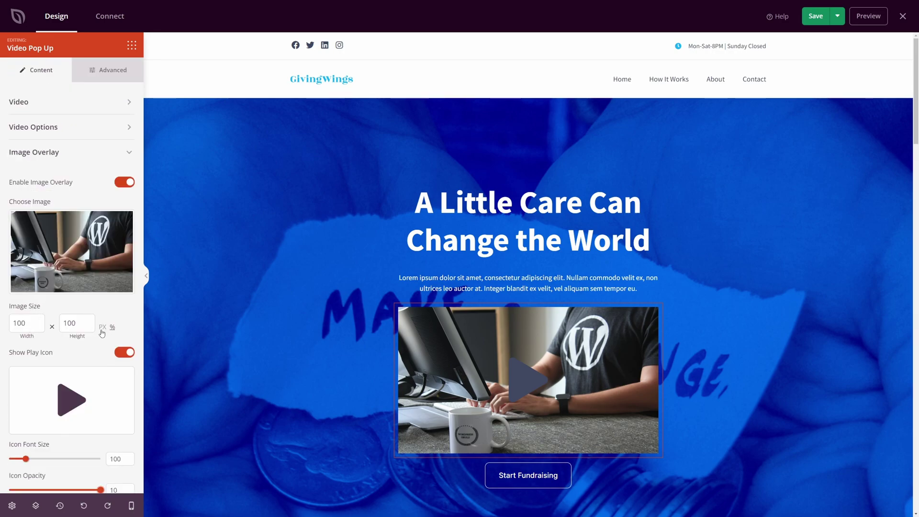
# Experiment with the overlay Image Size, trying PX units and 50 % width and height
pyautogui.click(103, 329)
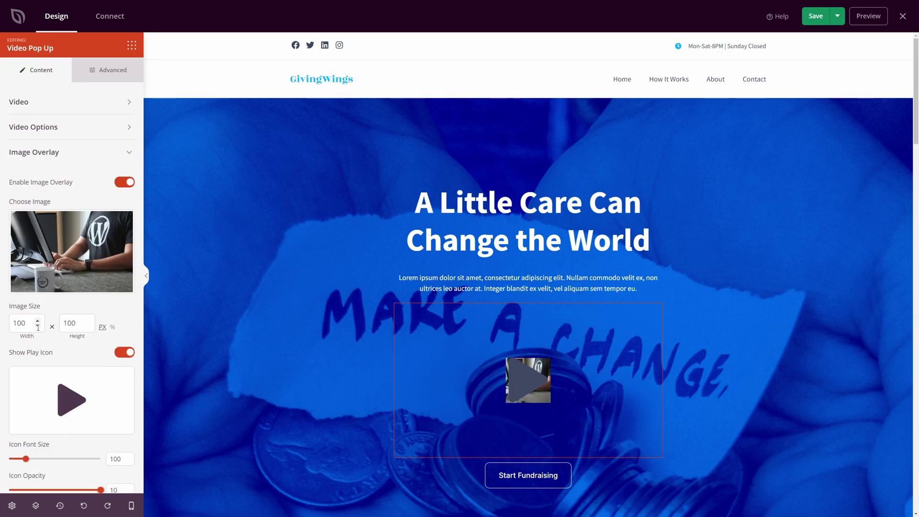
pyautogui.click(112, 329)
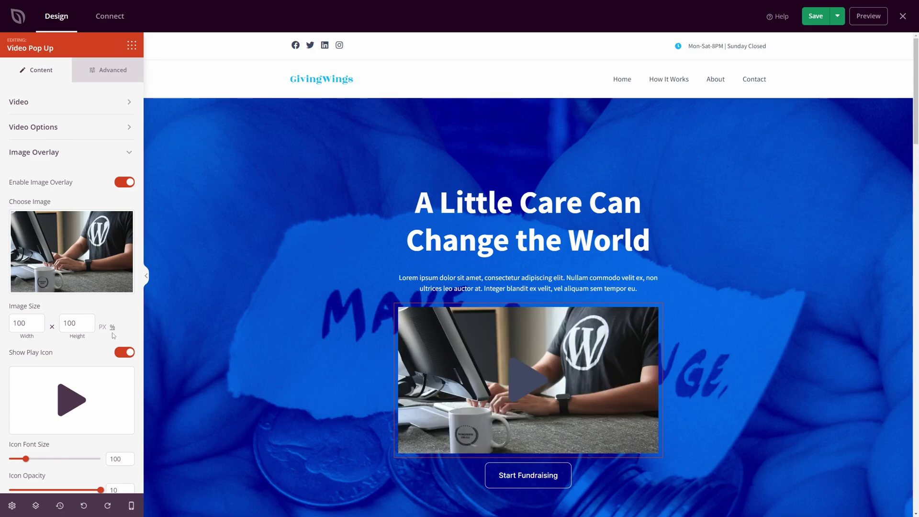
pyautogui.moveTo(23, 321); pyautogui.dragTo(13, 322)
pyautogui.write('50')
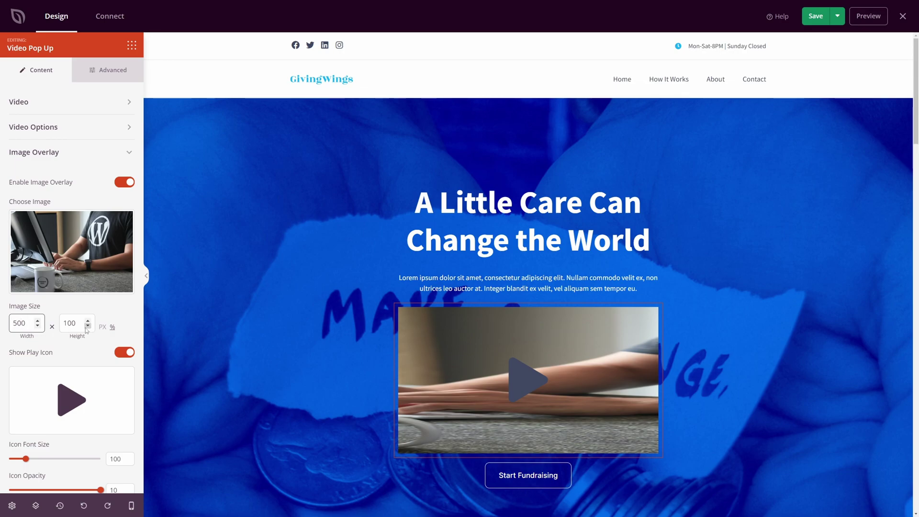
pyautogui.press('BackSpace')
pyautogui.moveTo(72, 323); pyautogui.dragTo(60, 323)
pyautogui.write('50')
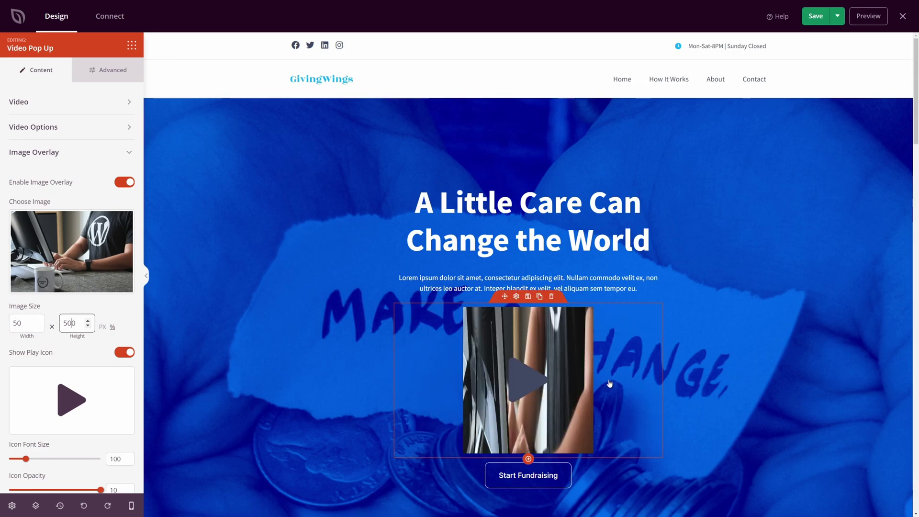
pyautogui.press('BackSpace')
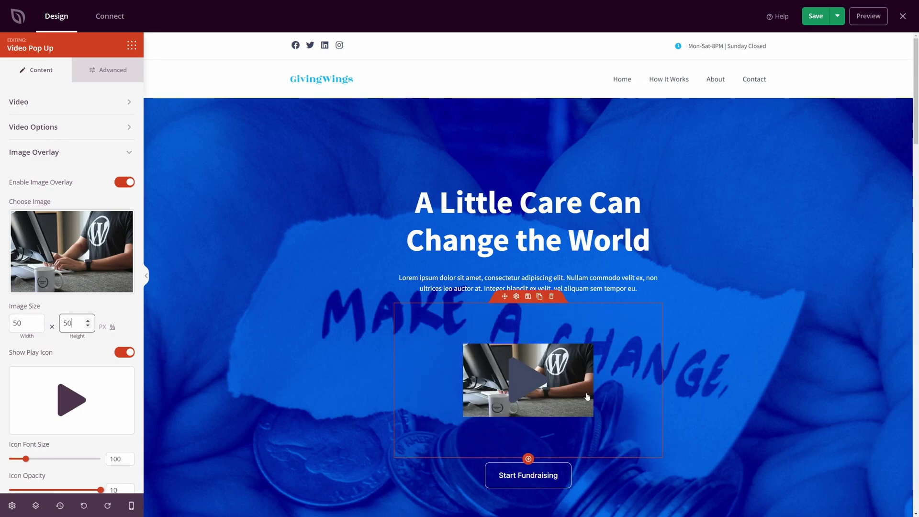
# Set the overlay Image Size back to 100 × 100 %
pyautogui.doubleClick(71, 322)
pyautogui.write('100')
pyautogui.doubleClick(10, 320)
pyautogui.write('1')
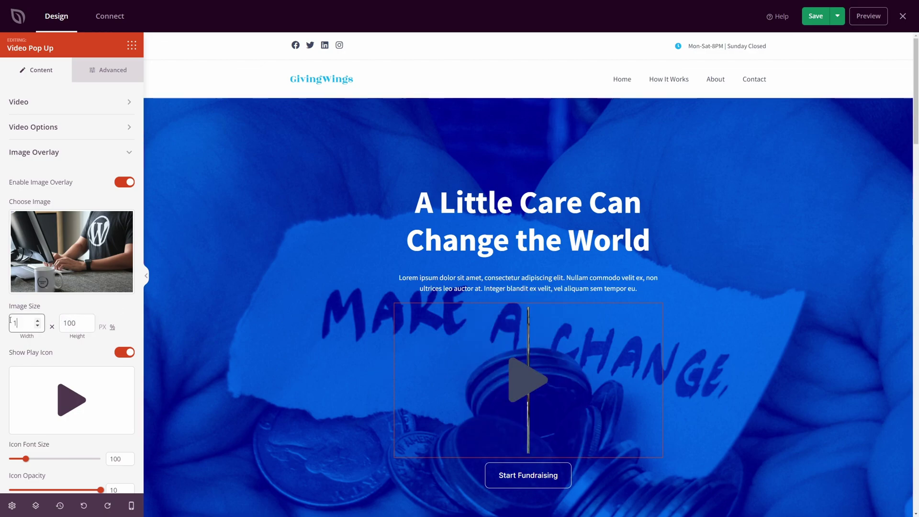
pyautogui.write('00')
pyautogui.scroll(-2, 53, 321)
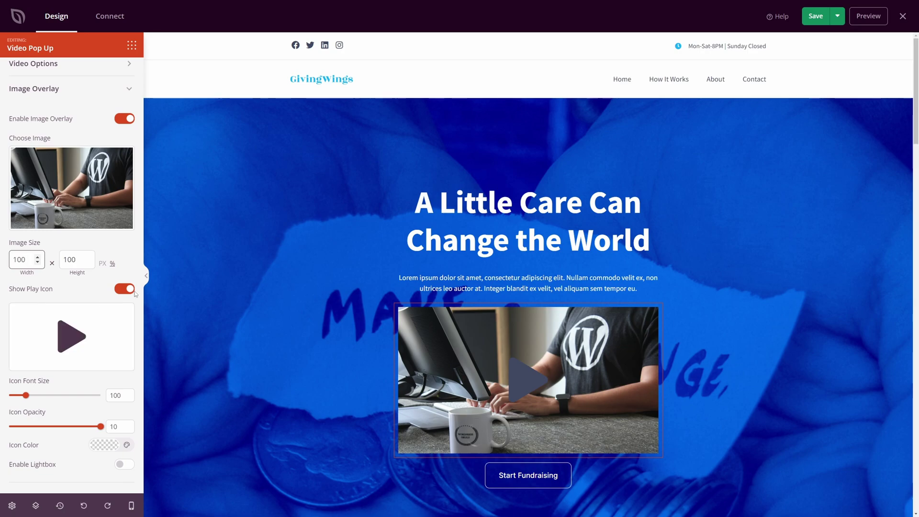
# Replace the play icon with the circled play icon found by searching 'play' in the Icon Library
pyautogui.click(128, 289)
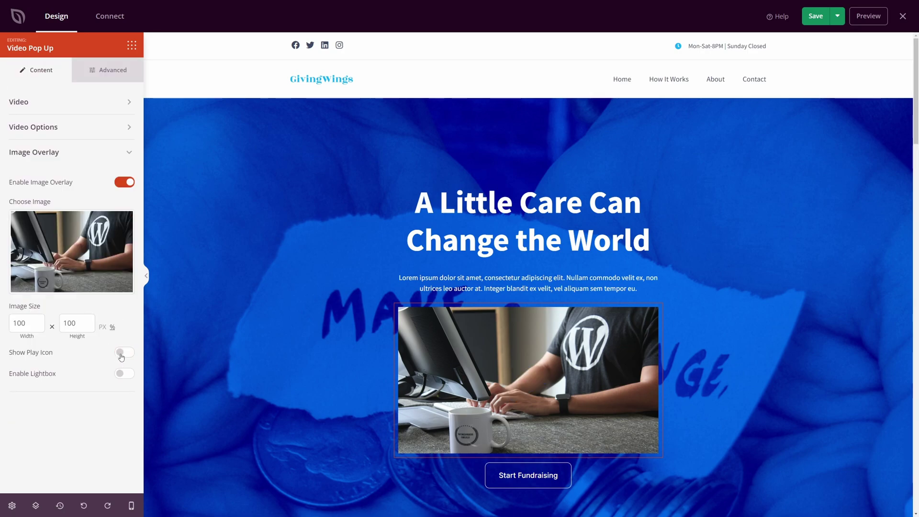
pyautogui.click(122, 353)
pyautogui.scroll(-2, 95, 347)
pyautogui.click(62, 338)
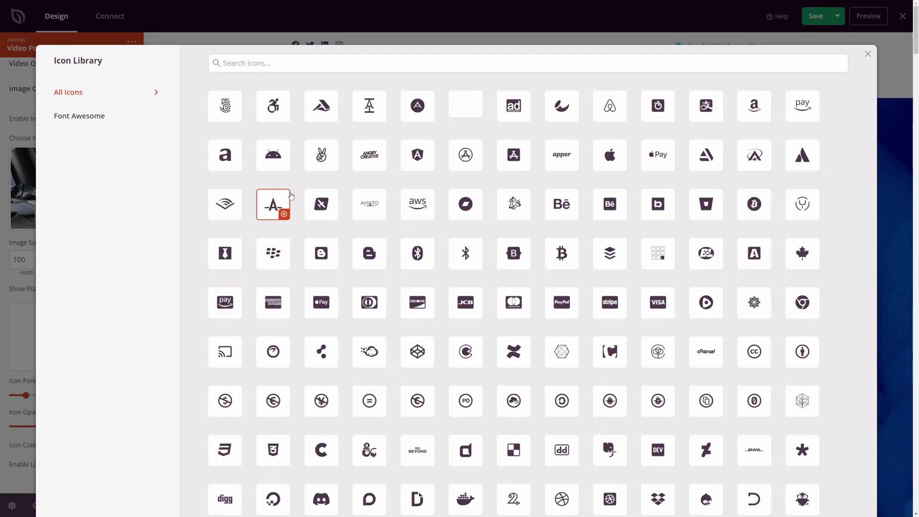
pyautogui.click(287, 67)
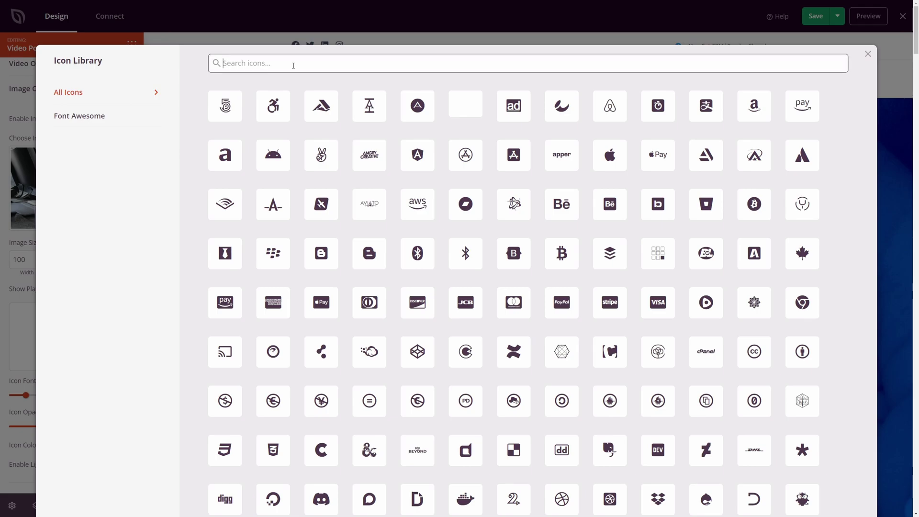
pyautogui.write('play')
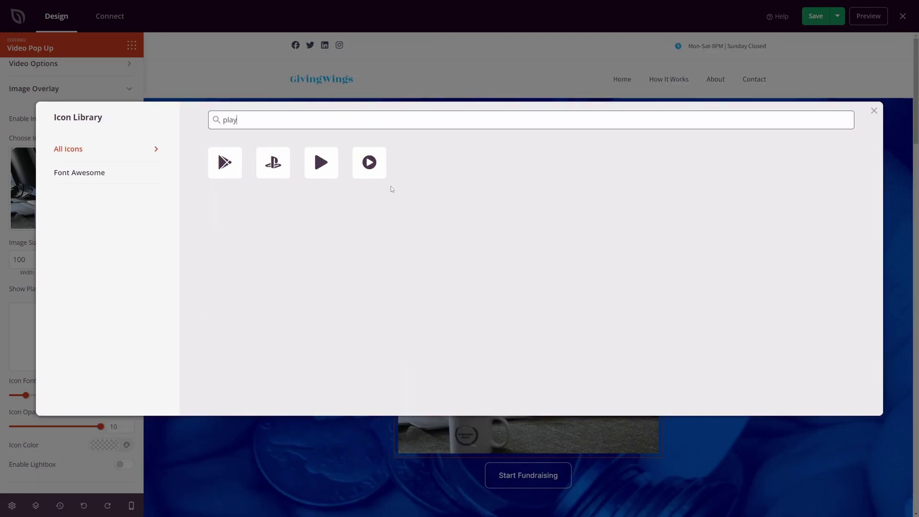
pyautogui.click(369, 162)
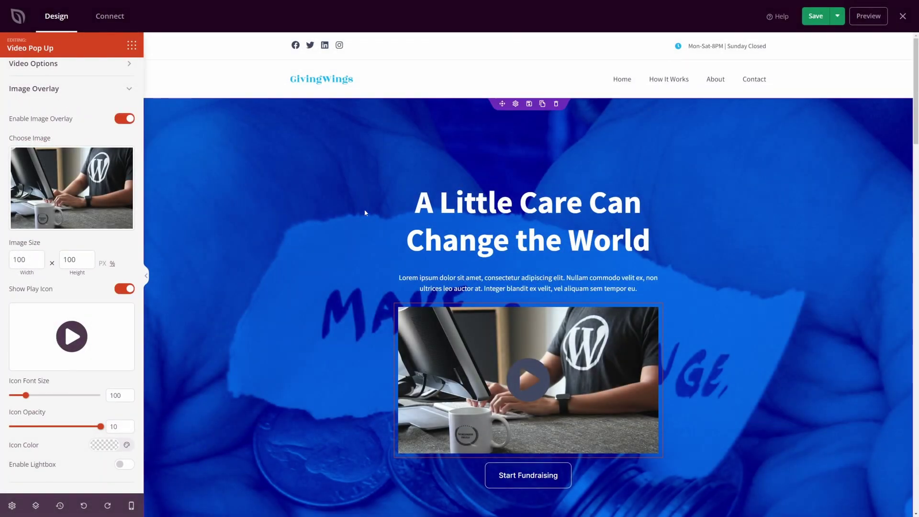
# Set the play icon to size 44, opacity 7 and light blue, and enable Lightbox
pyautogui.moveTo(26, 395)
pyautogui.mouseDown()
pyautogui.moveTo(11, 397)
pyautogui.moveTo(37, 399)
pyautogui.moveTo(22, 400)
pyautogui.mouseUp()
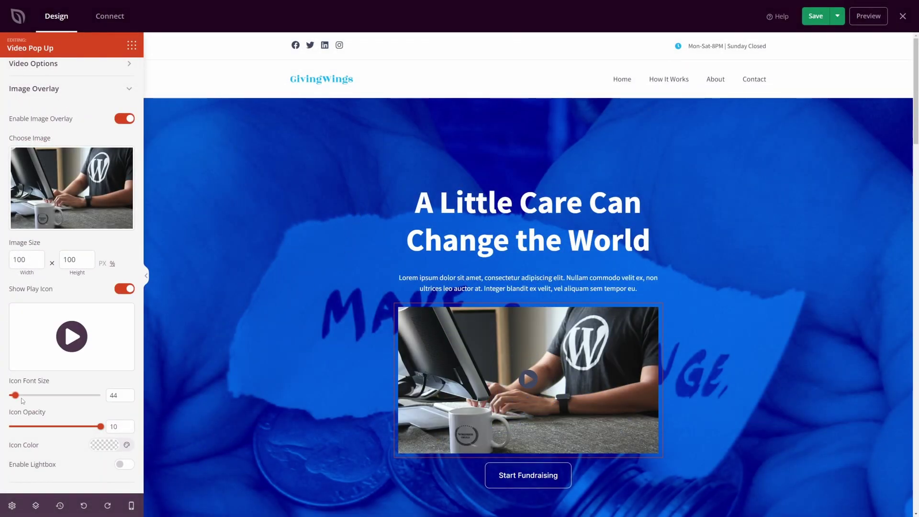
pyautogui.moveTo(98, 427); pyautogui.dragTo(75, 428)
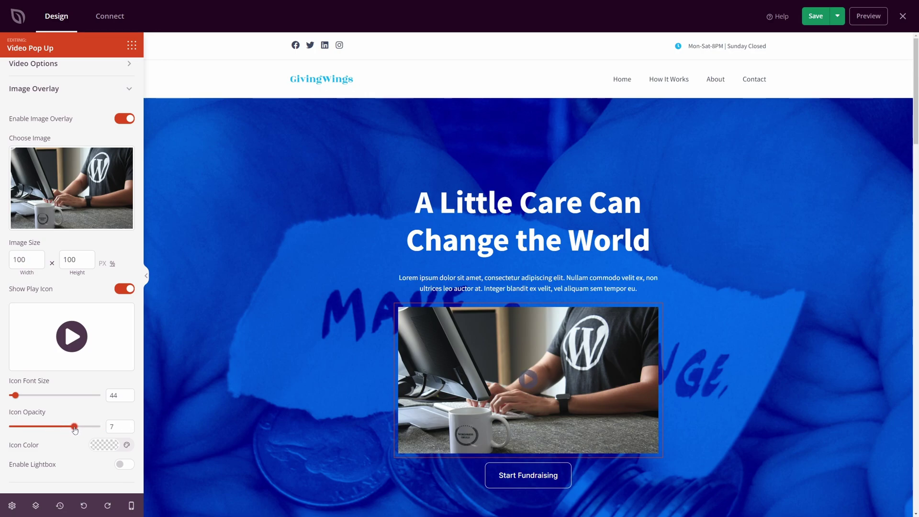
pyautogui.click(106, 445)
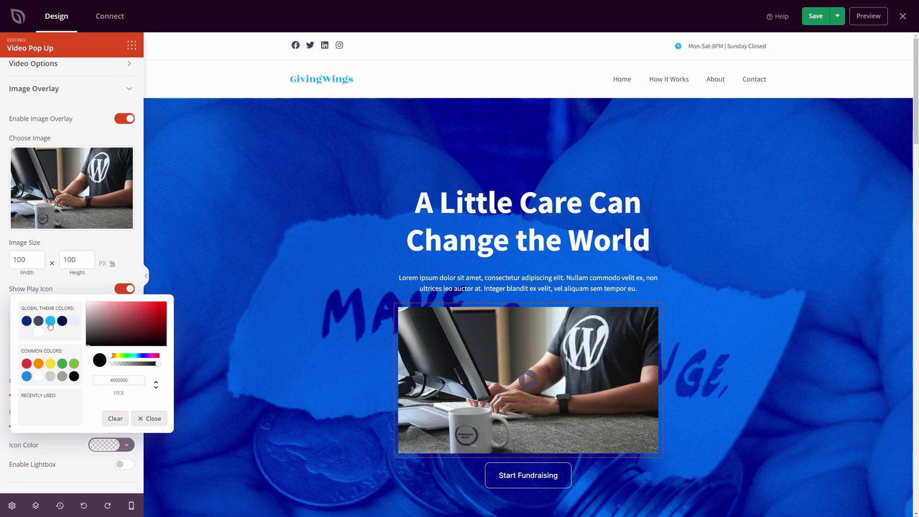
pyautogui.click(50, 321)
pyautogui.click(68, 447)
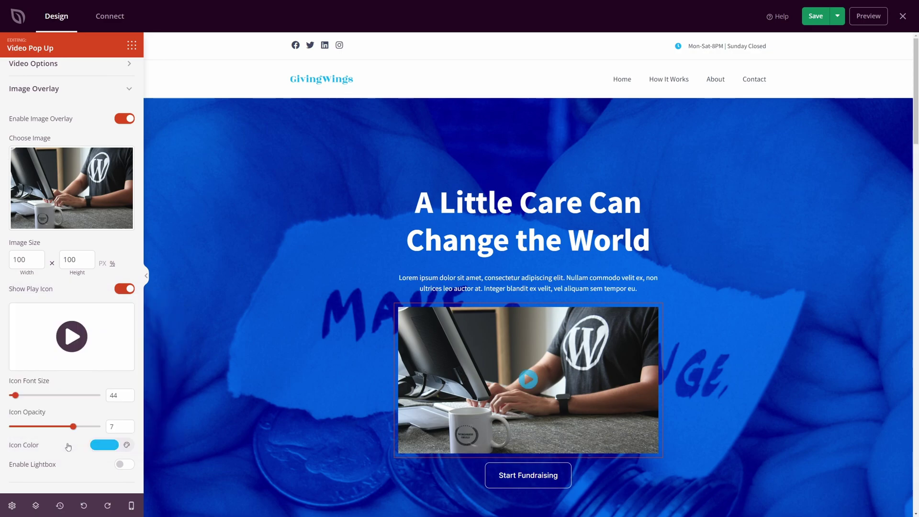
pyautogui.click(124, 464)
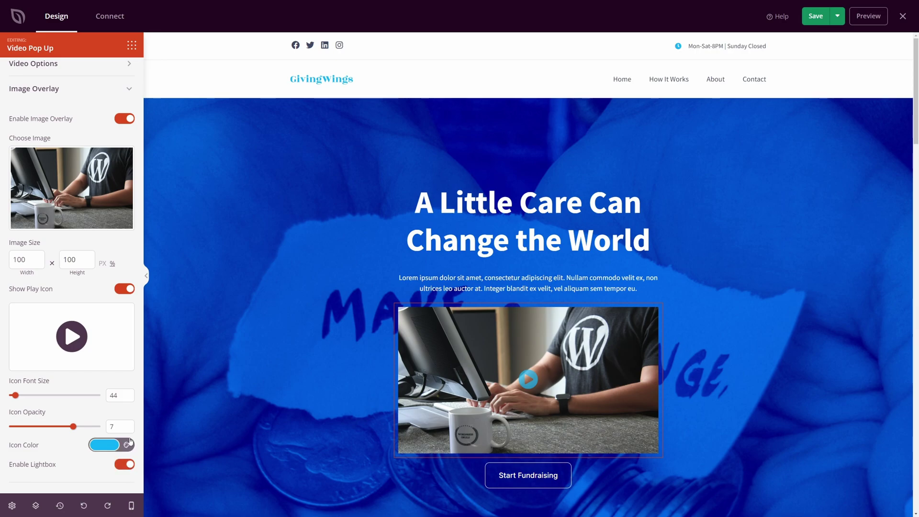
# Save, preview live, play the hero video in its lightbox via the cyan icon, then close it
pyautogui.click(815, 15)
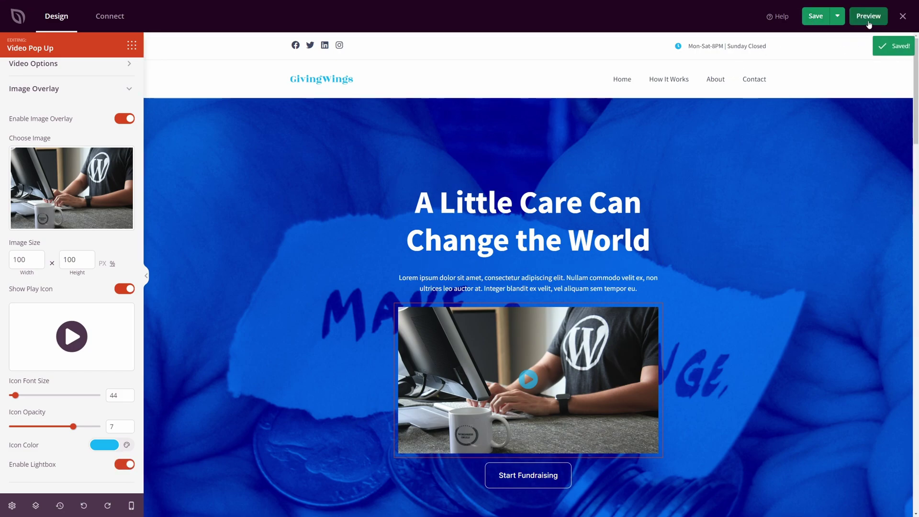
pyautogui.click(867, 16)
pyautogui.click(457, 361)
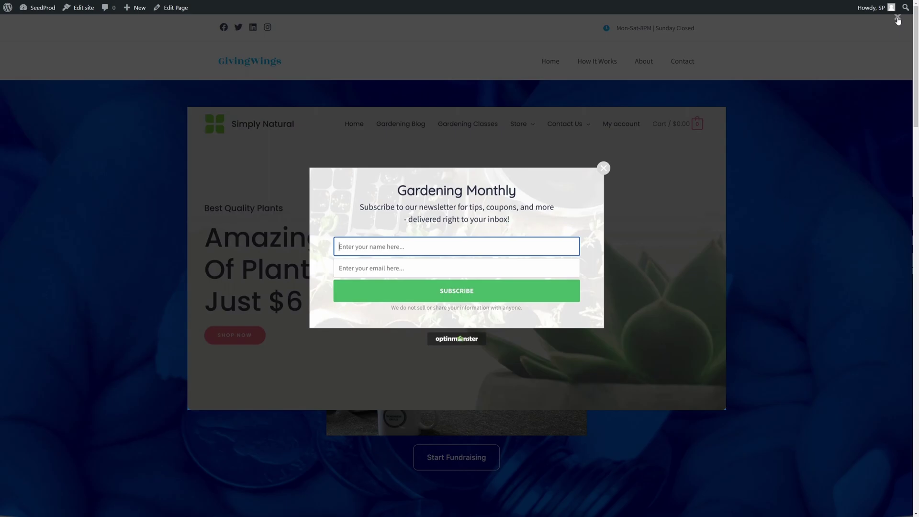
pyautogui.click(897, 18)
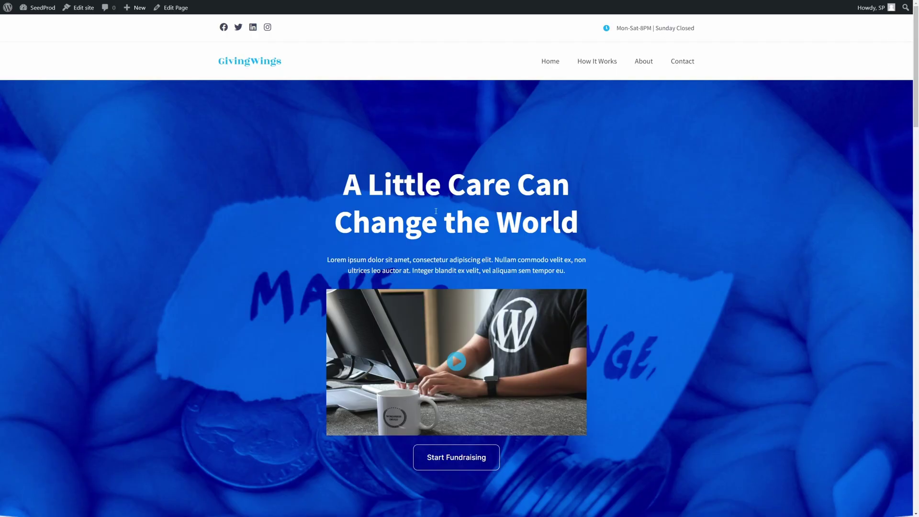